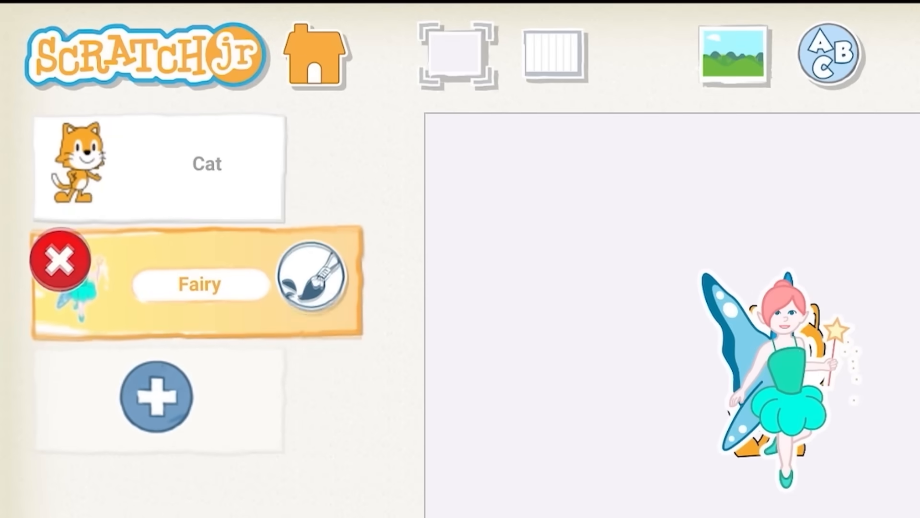
Delete the Fairy and Cat, add a Bat from the library, then delete the Bat too
left_click(60, 257)
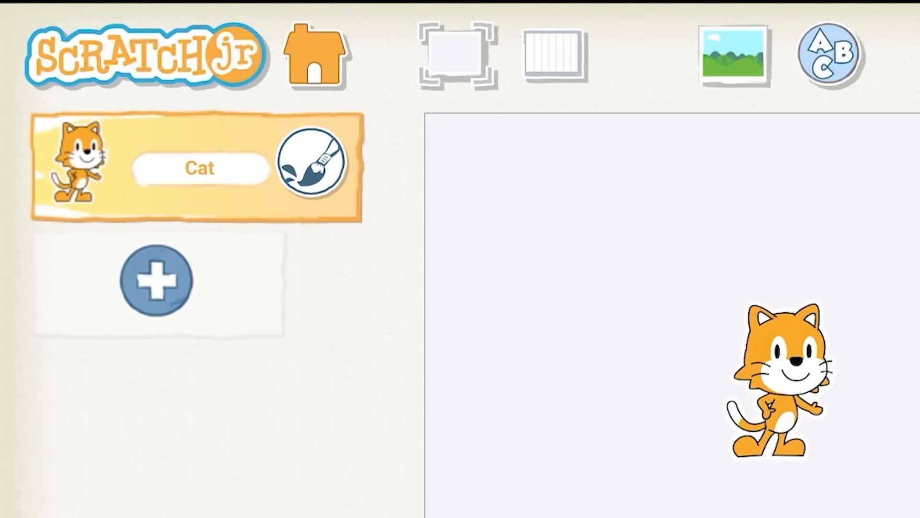
left_click(61, 142)
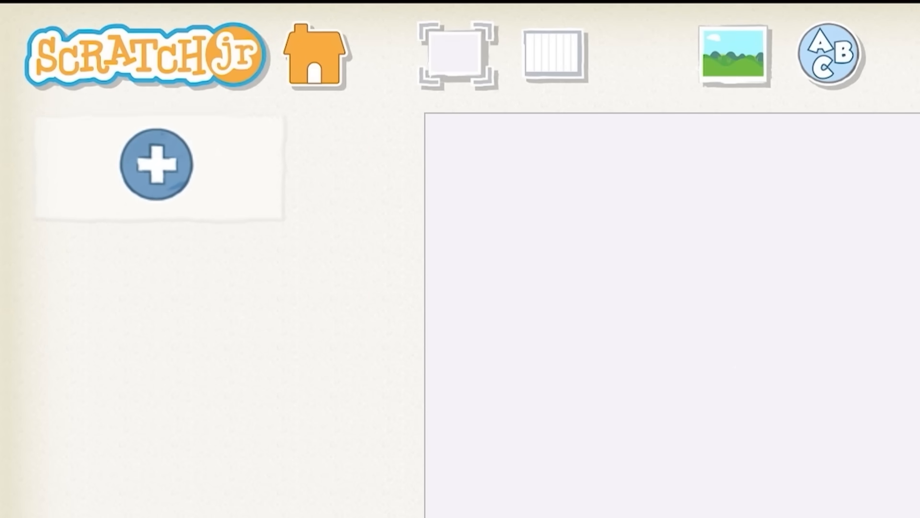
left_click(156, 164)
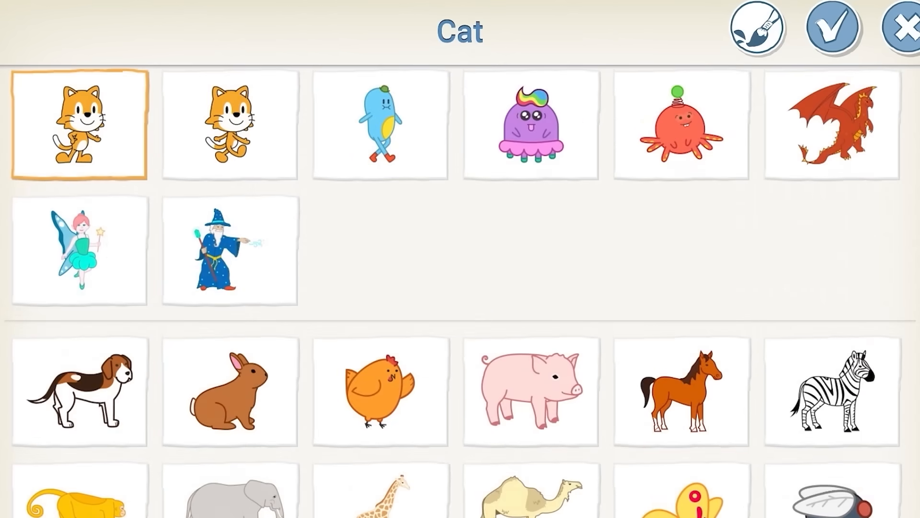
left_click(78, 411)
scroll(460, 288, "down", 5)
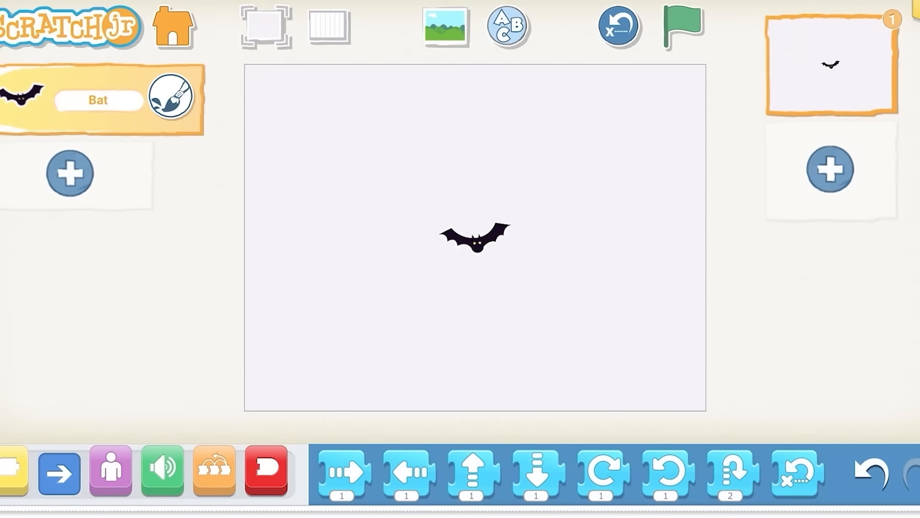
left_click(8, 86)
Draw an orange triangle beak, an orange ellipse wing and a dark-blue eye loop for the bird
left_click(70, 96)
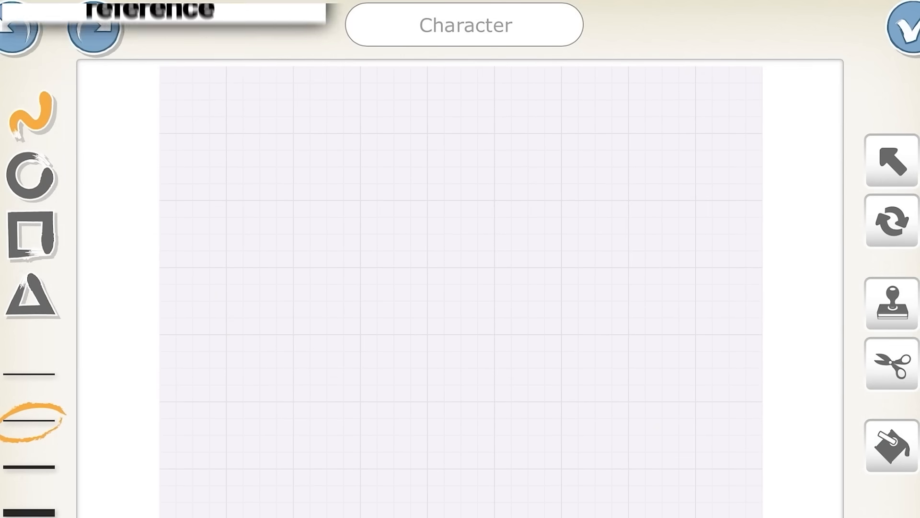
left_click(32, 234)
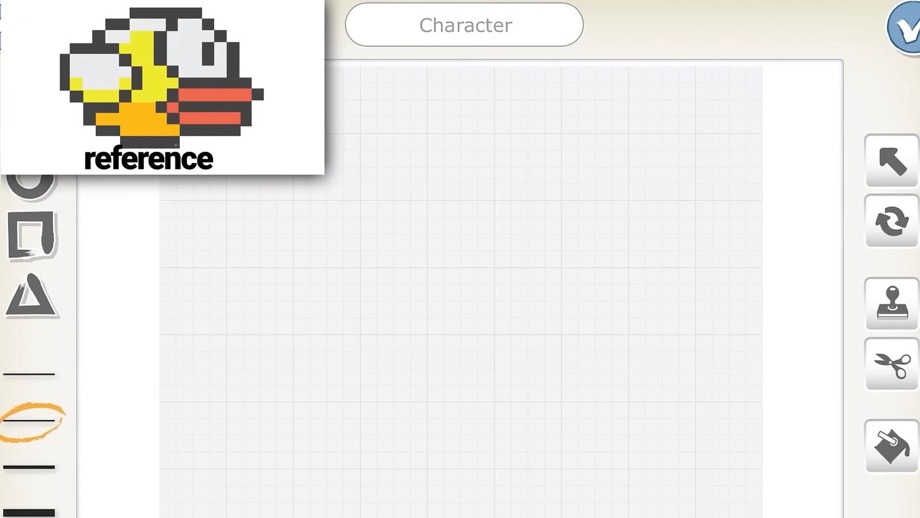
left_click(47, 207)
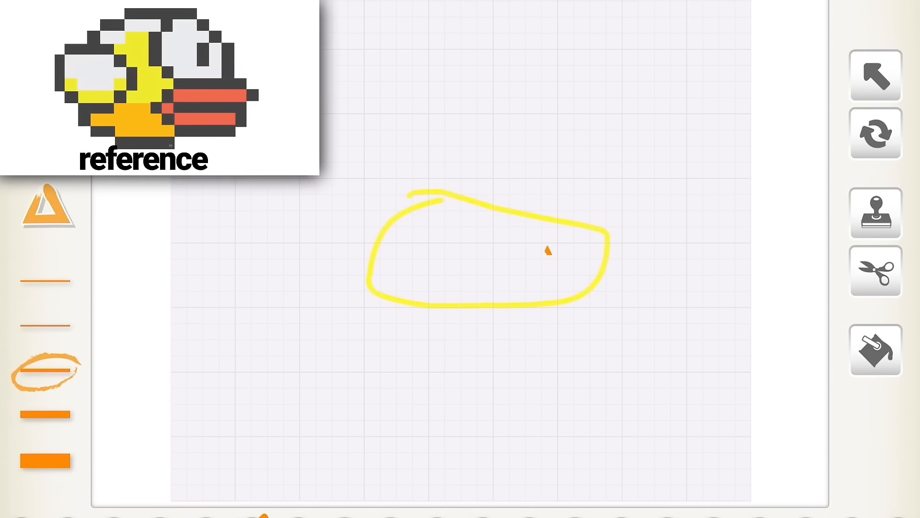
left_click_drag(547, 251, 646, 299)
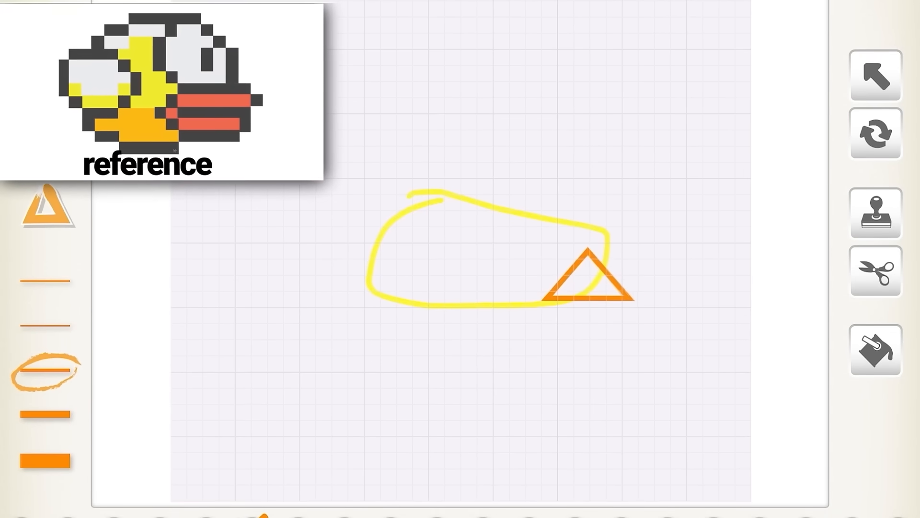
left_click(47, 86)
left_click_drag(397, 250, 516, 302)
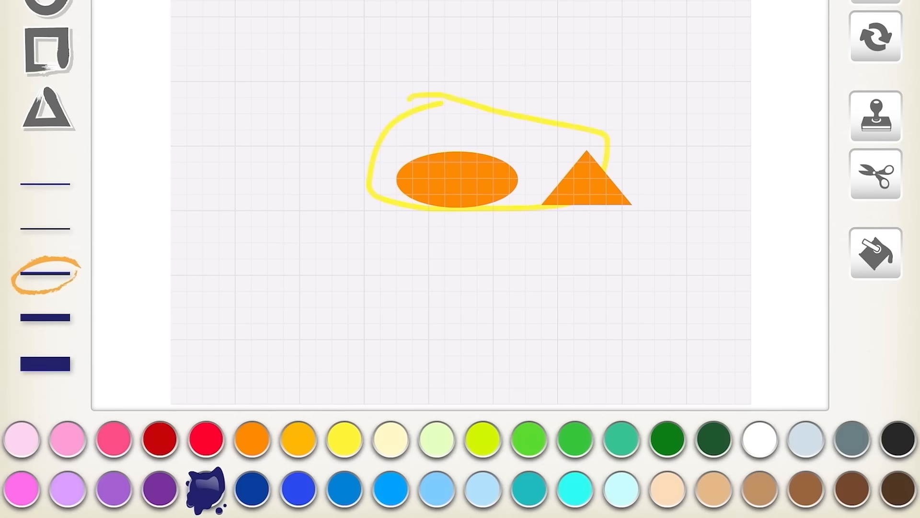
left_click_drag(550, 106, 555, 111)
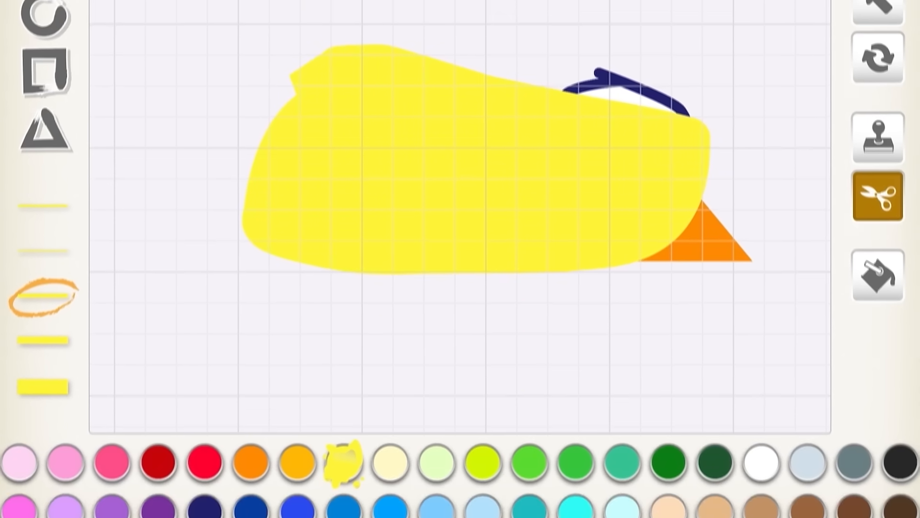
Arrange the beak, wing and eye onto the yellow body and centre the bird on the canvas
left_click(884, 47)
mouse_move(474, 209)
left_mouse_down()
mouse_move(525, 231)
mouse_move(561, 223)
mouse_move(479, 174)
mouse_move(513, 61)
mouse_move(426, 84)
left_mouse_up()
left_click(668, 280)
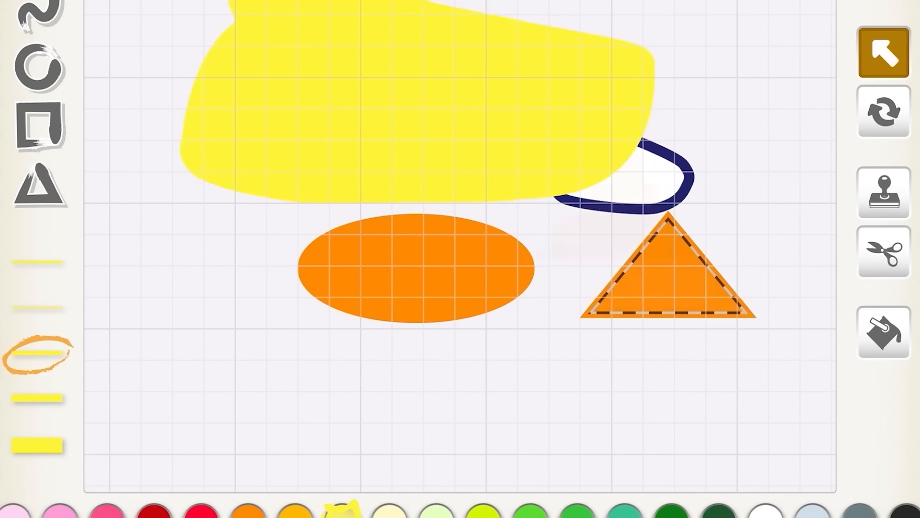
left_click_drag(669, 280, 560, 104)
mouse_move(415, 268)
left_mouse_down()
mouse_move(406, 197)
mouse_move(355, 121)
left_mouse_up()
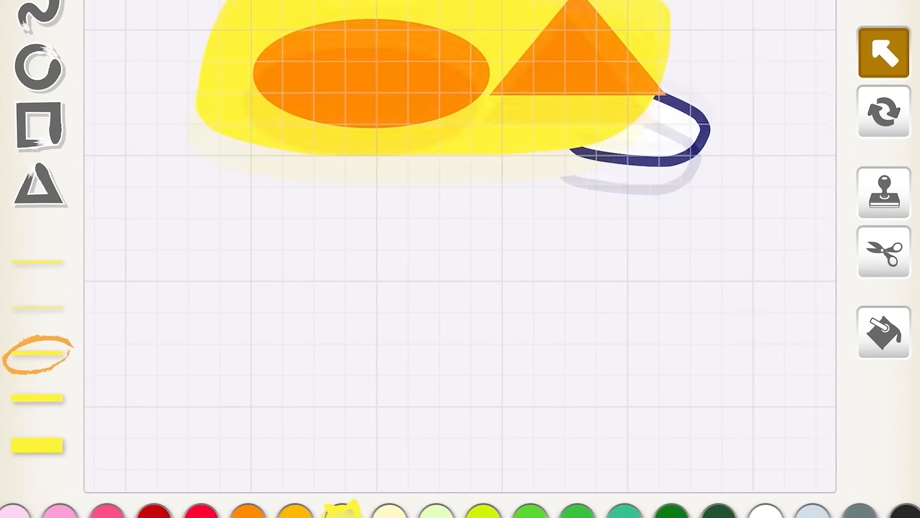
left_click_drag(432, 324, 396, 391)
mouse_move(624, 244)
left_mouse_down()
mouse_move(530, 98)
mouse_move(496, 92)
left_mouse_up()
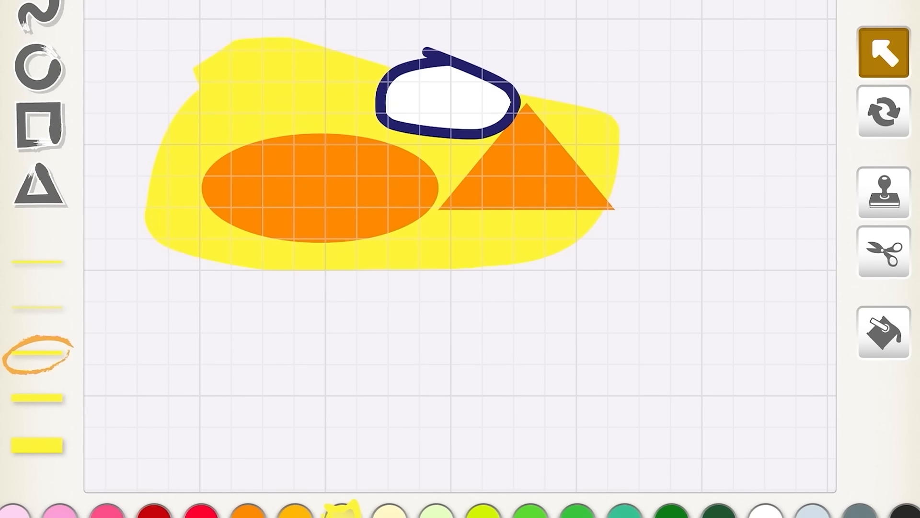
left_click_drag(241, 428, 342, 183)
left_click_drag(475, 81, 424, 282)
left_click_drag(552, 190, 660, 184)
left_click_drag(631, 266, 654, 302)
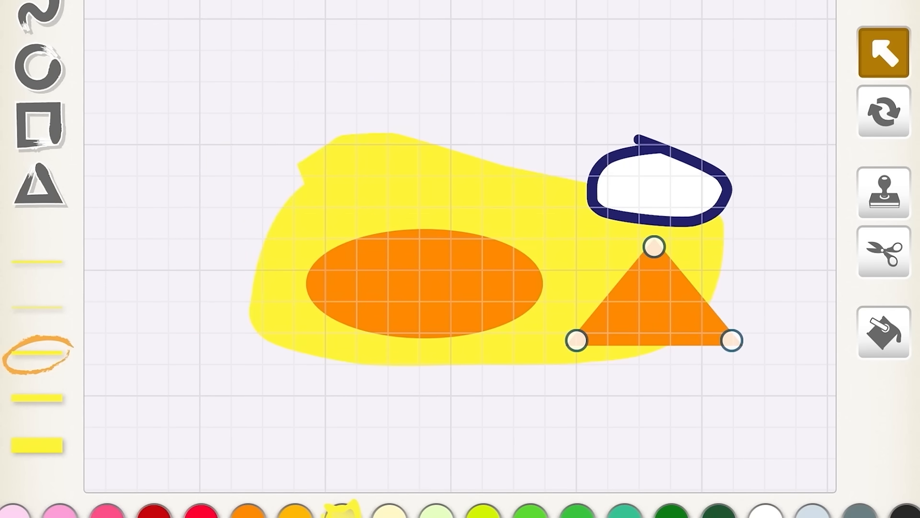
mouse_move(424, 282)
left_mouse_down()
mouse_move(486, 298)
mouse_move(387, 274)
mouse_move(403, 272)
left_mouse_up()
Fill the wing ellipse pale yellow and delete the navy eye outline
left_click(885, 332)
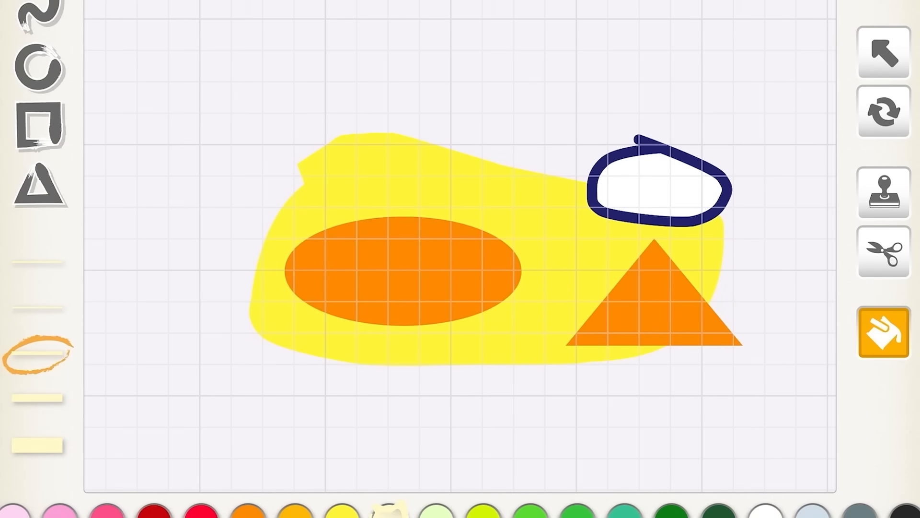
left_click(402, 271)
left_click(884, 52)
left_click_drag(659, 183, 620, 223)
left_click(885, 252)
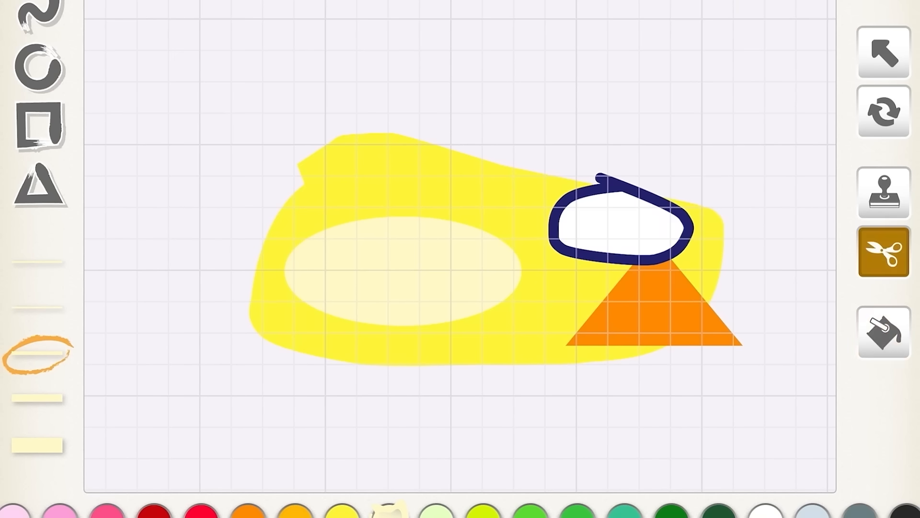
left_click(620, 223)
type("fkso")
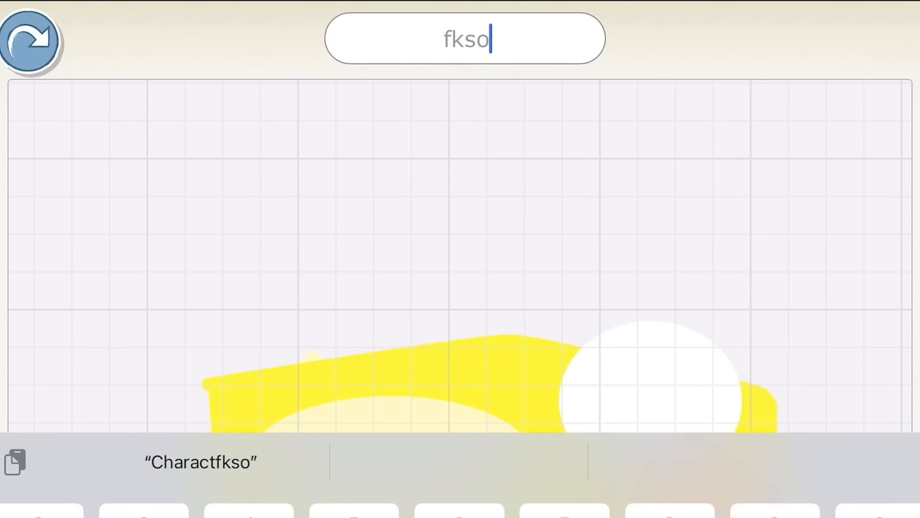
type("p")
type("y ")
type("bird")
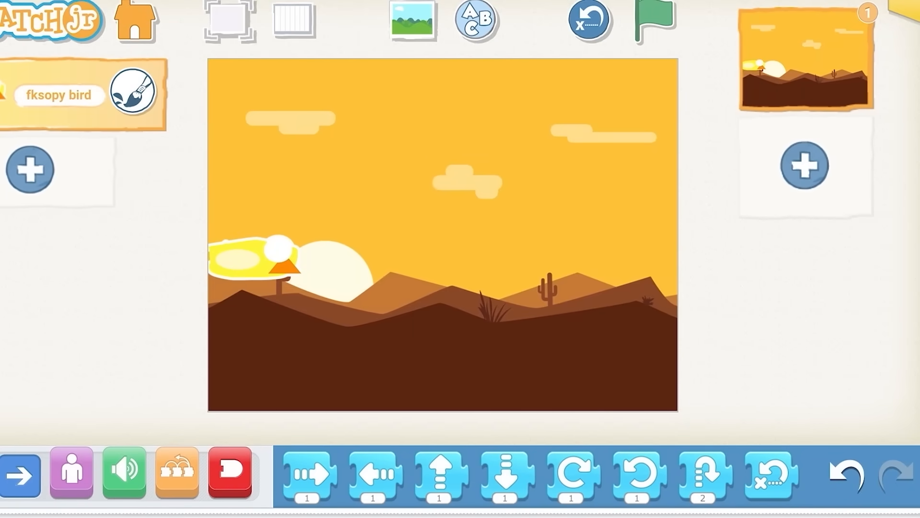
Add a Soccer Ball character and draw a light-green pipe body with a dark-green rim
left_click(30, 169)
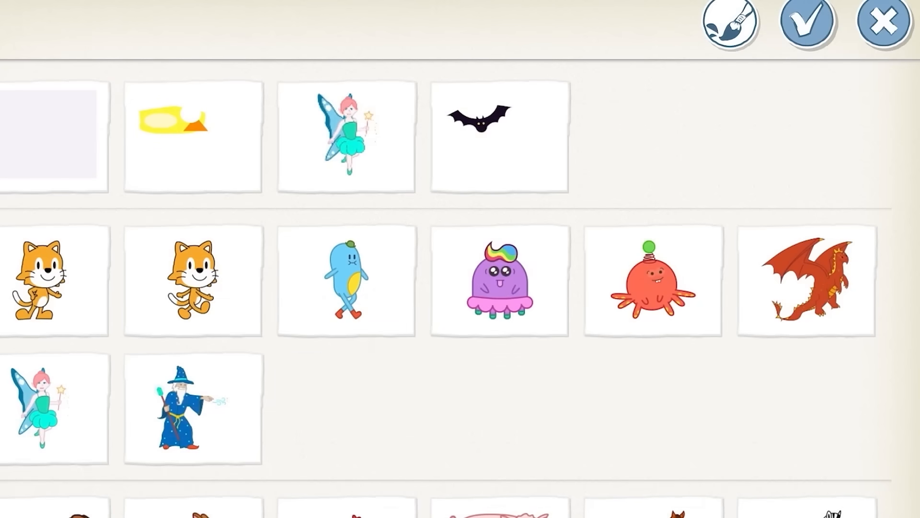
scroll(461, 288, "down", 15)
left_click(807, 376)
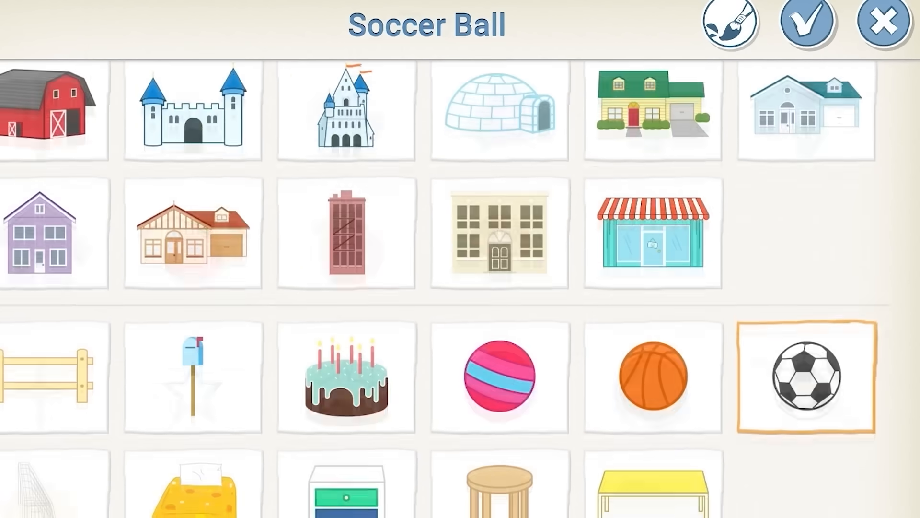
left_click(730, 23)
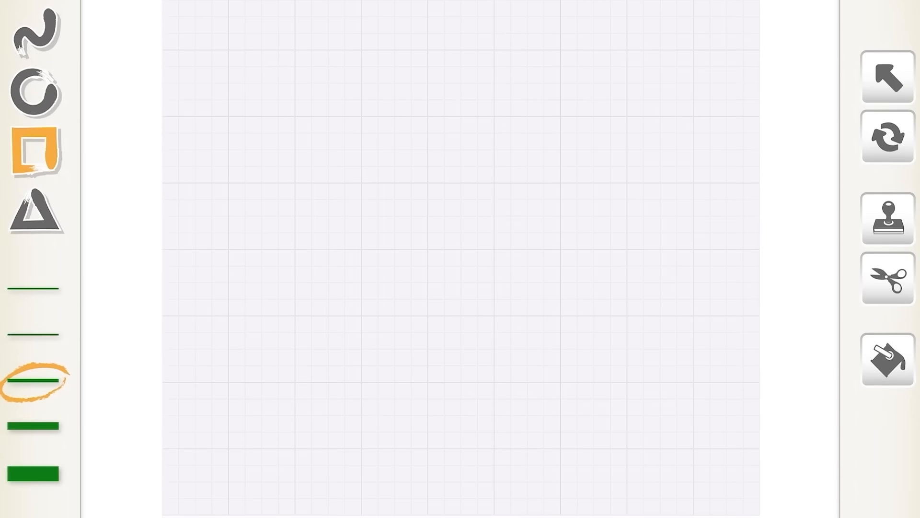
mouse_move(436, 299)
left_mouse_down()
mouse_move(549, 510)
mouse_move(480, 511)
left_mouse_up()
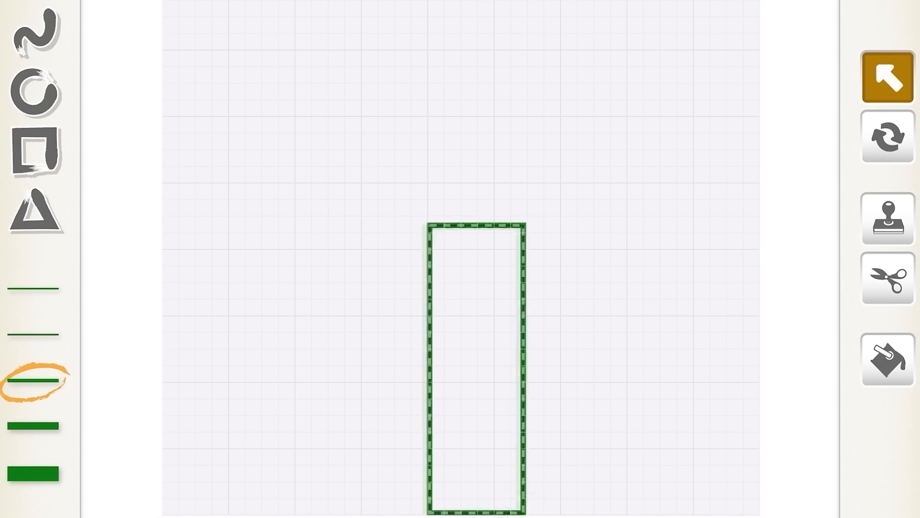
left_click_drag(386, 206, 518, 257)
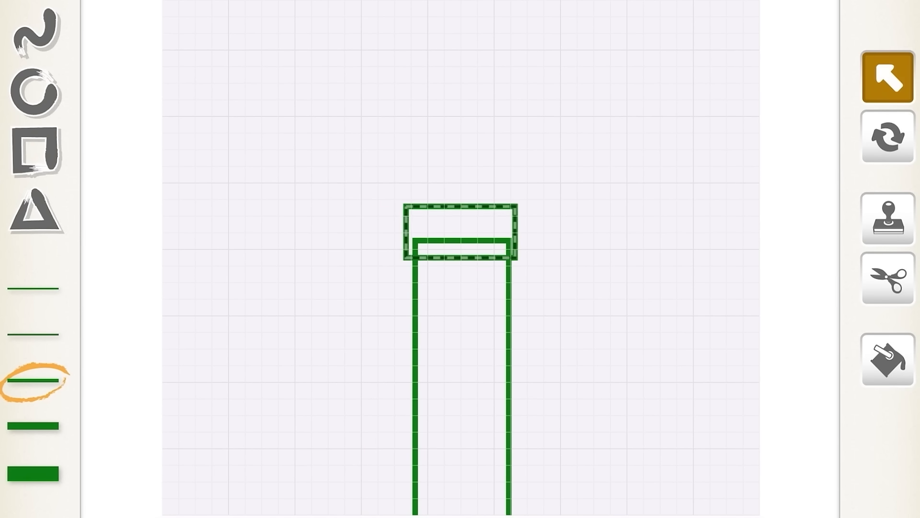
left_click(887, 358)
left_click(462, 388)
left_click(460, 231)
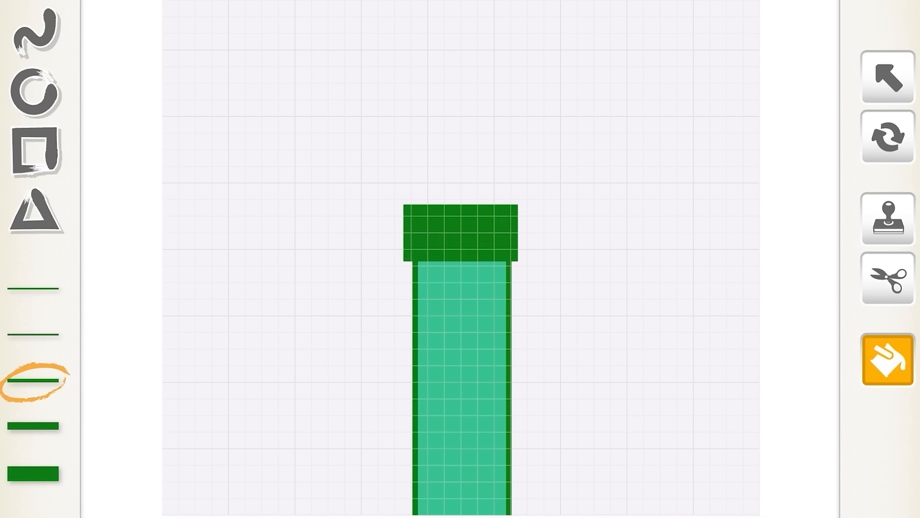
Position the pipe pieces and duplicate the rim and body to form a pipe pair with a gap
left_click(888, 77)
left_click_drag(462, 388, 455, 478)
left_click_drag(460, 231, 446, 297)
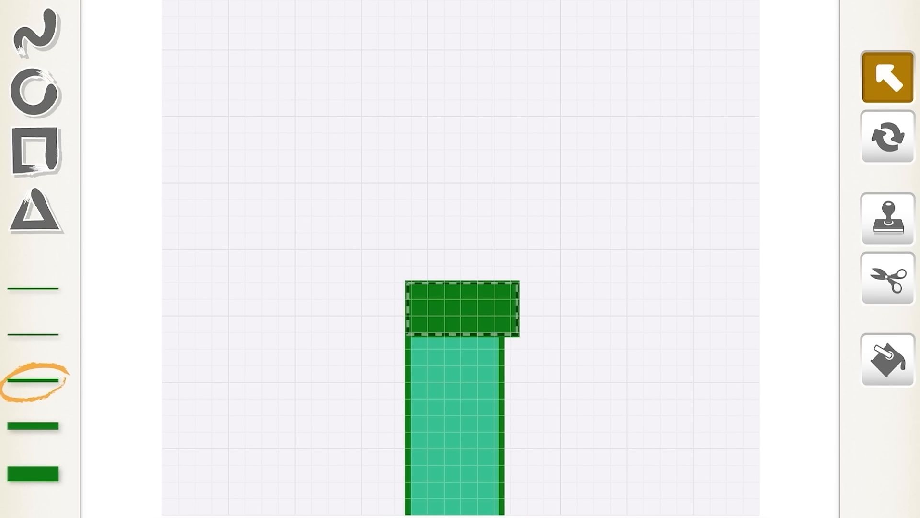
key("Escape")
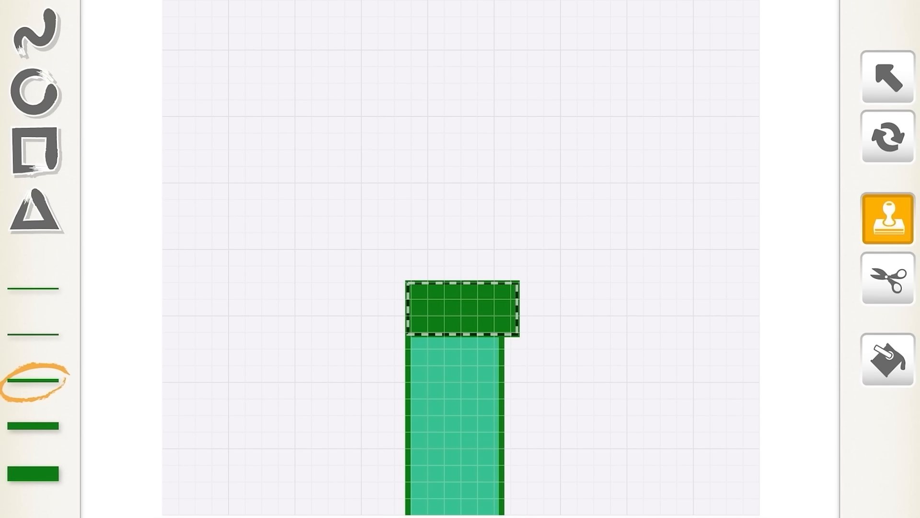
left_click(887, 77)
mouse_move(468, 314)
left_mouse_down()
mouse_move(532, 165)
mouse_move(453, 152)
left_mouse_up()
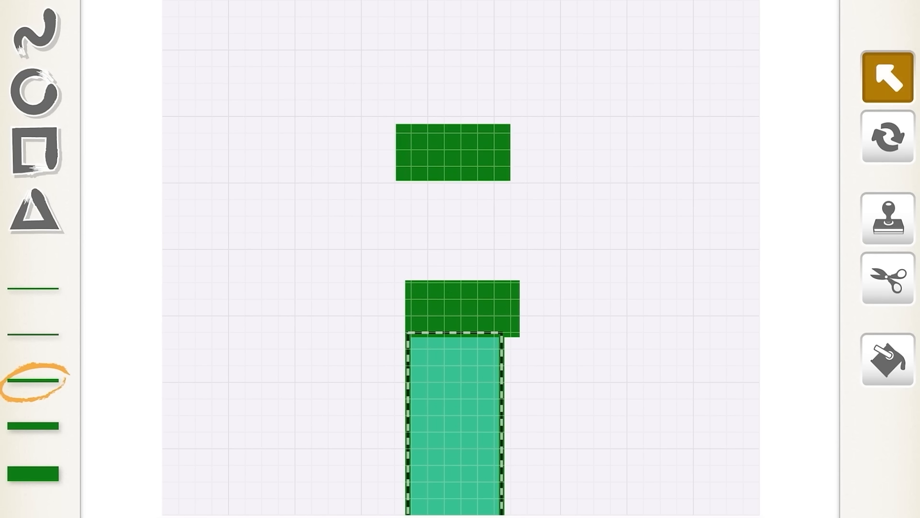
left_click(888, 220)
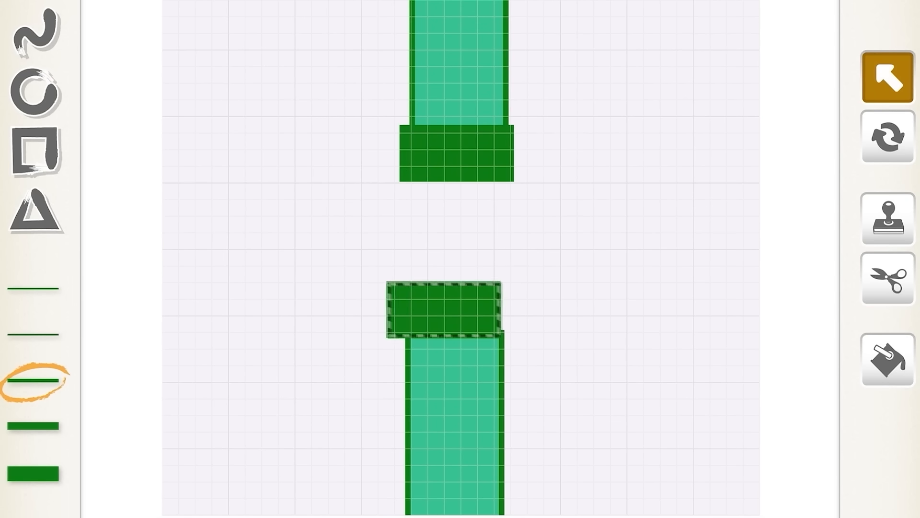
left_click_drag(444, 310, 454, 330)
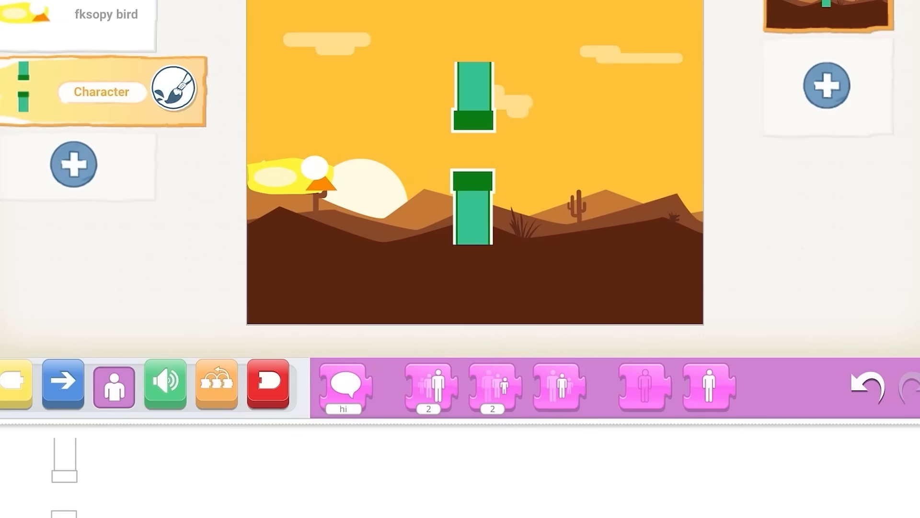
Grow the pipe pair larger and lower the pipe cap to narrow the gap
left_click_drag(445, 406, 482, 478)
left_click(481, 479)
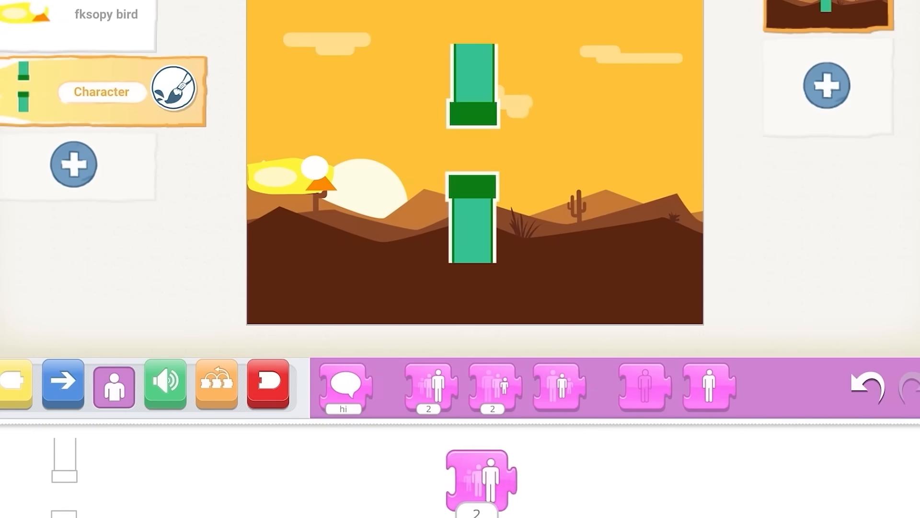
left_click(174, 91)
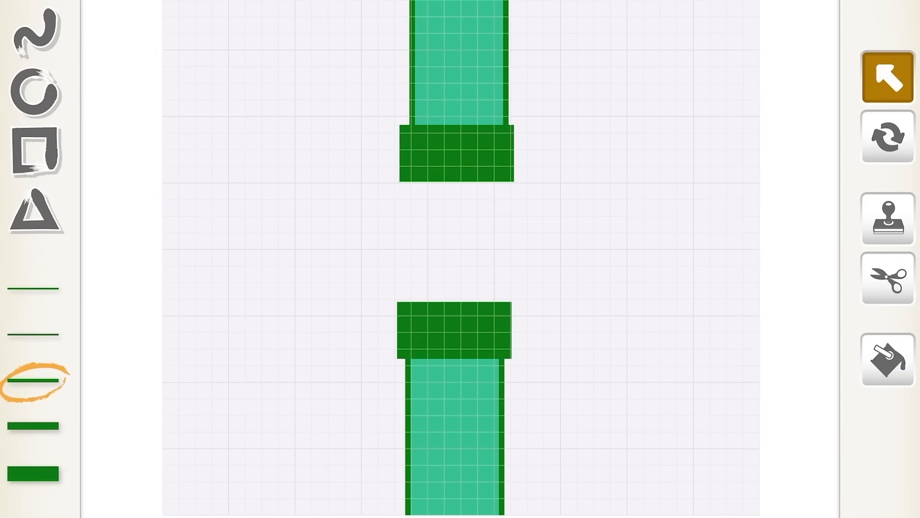
left_click_drag(455, 329, 454, 361)
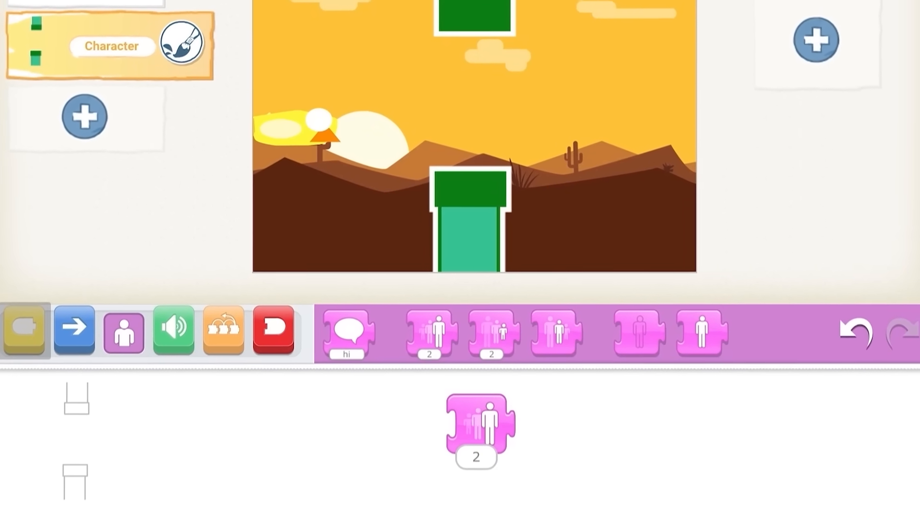
Start the pipe script on green flag with a move-left step inside a repeat loop
left_click(25, 329)
left_click_drag(345, 324, 291, 367)
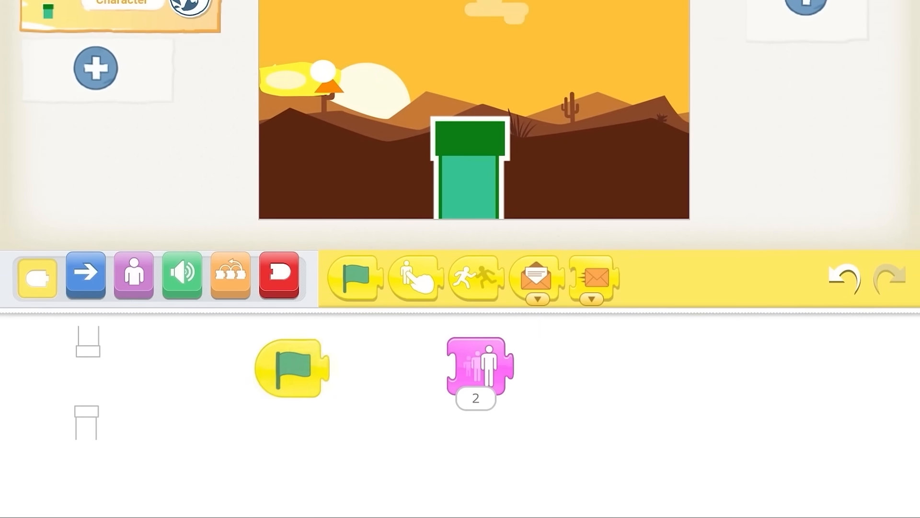
left_click(86, 275)
left_click_drag(413, 277, 365, 376)
left_click(230, 275)
left_click_drag(558, 277, 431, 373)
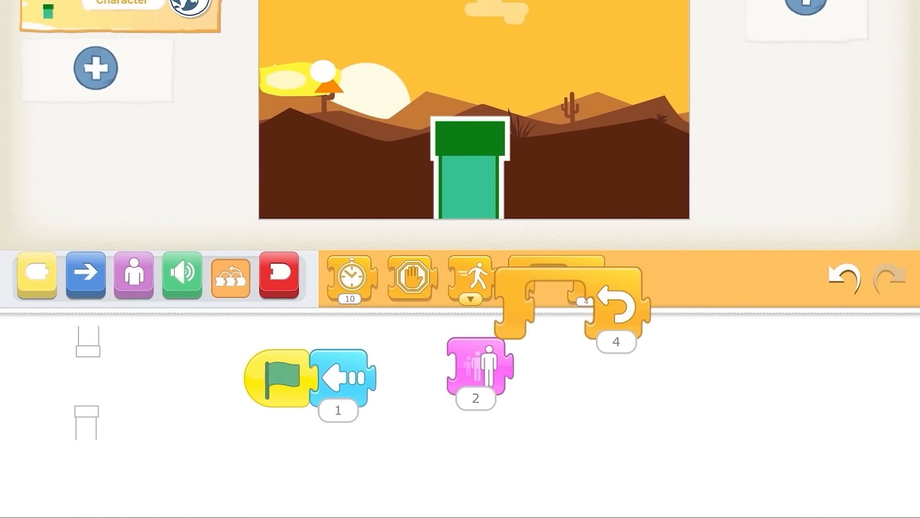
left_click(427, 409)
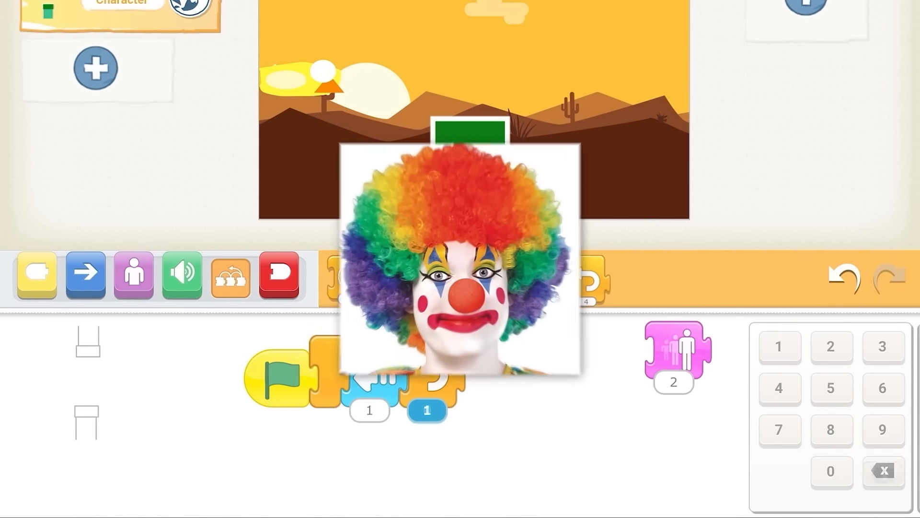
Add a go-home step, set the repeat count to 20 and test the pipe script
left_click(85, 276)
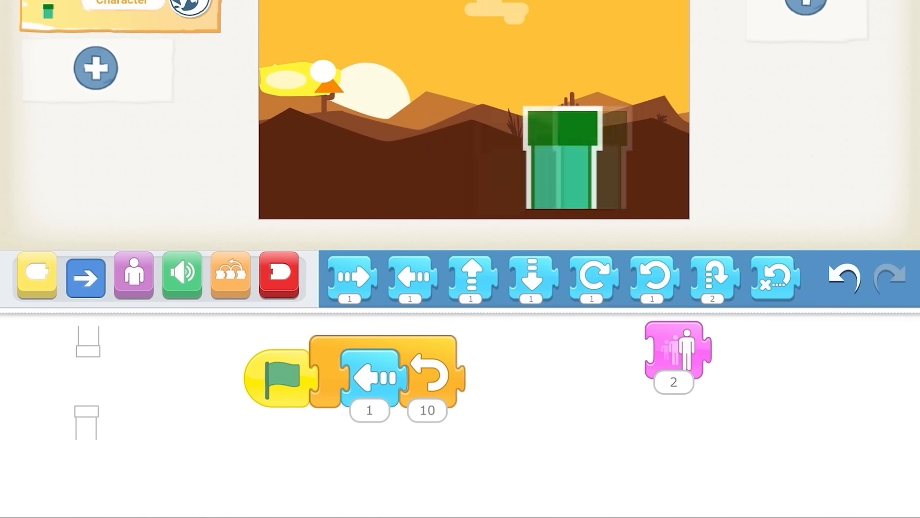
mouse_move(775, 276)
left_mouse_down()
mouse_move(471, 417)
mouse_move(342, 377)
left_mouse_up()
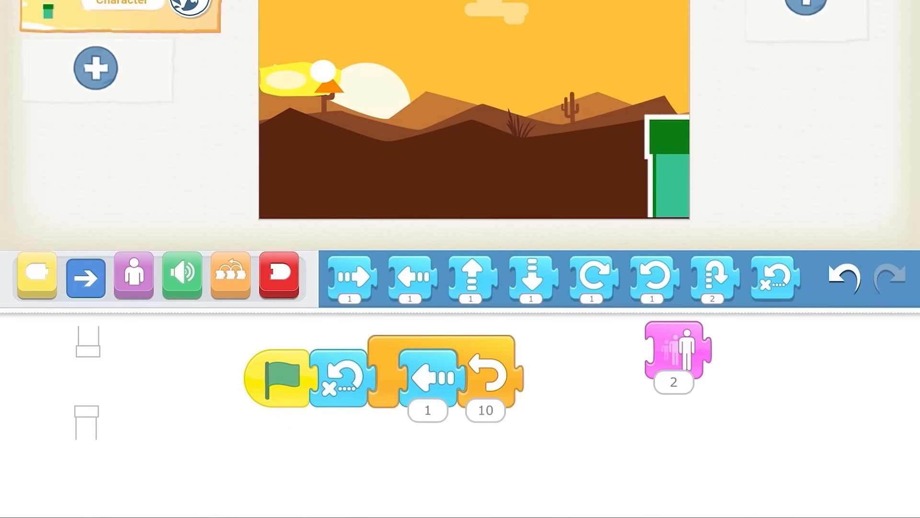
left_click(341, 378)
left_click(486, 410)
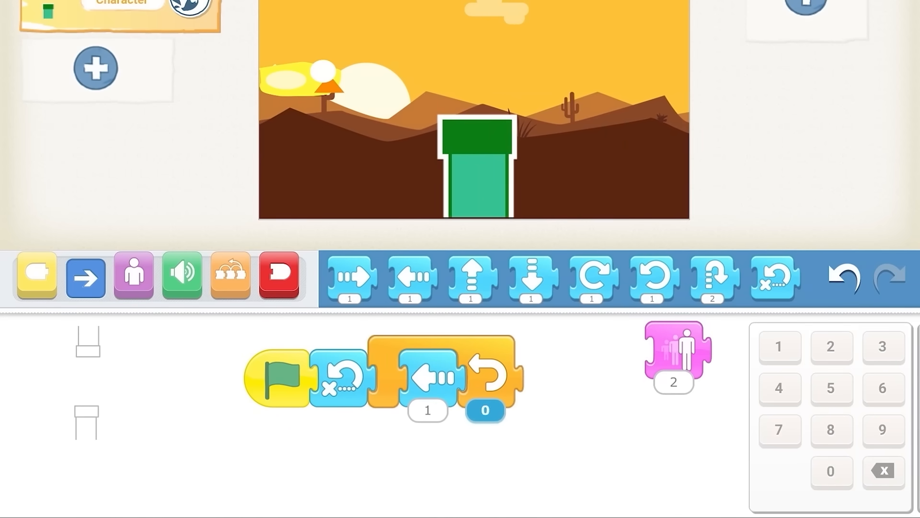
type("2")
left_click(831, 471)
left_click(341, 378)
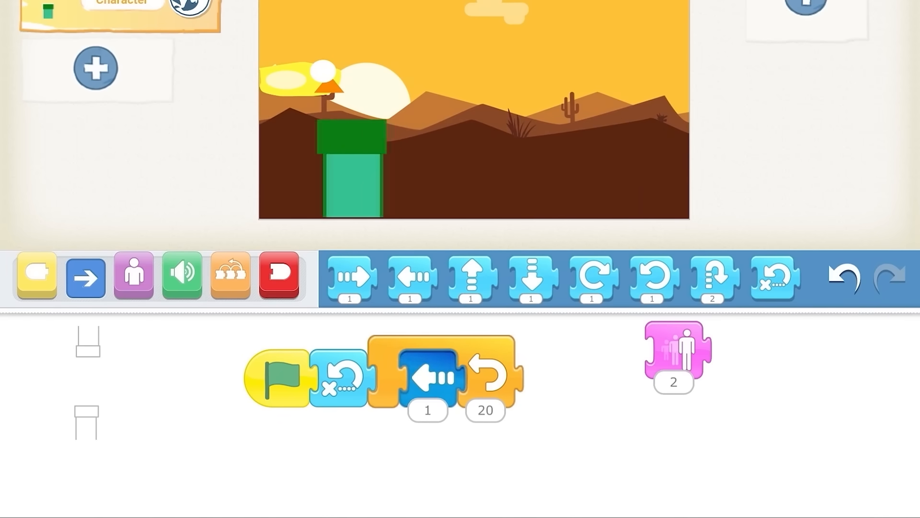
End the pipe script with repeat forever and select the bird sprite
left_click(279, 274)
left_click_drag(484, 317, 543, 376)
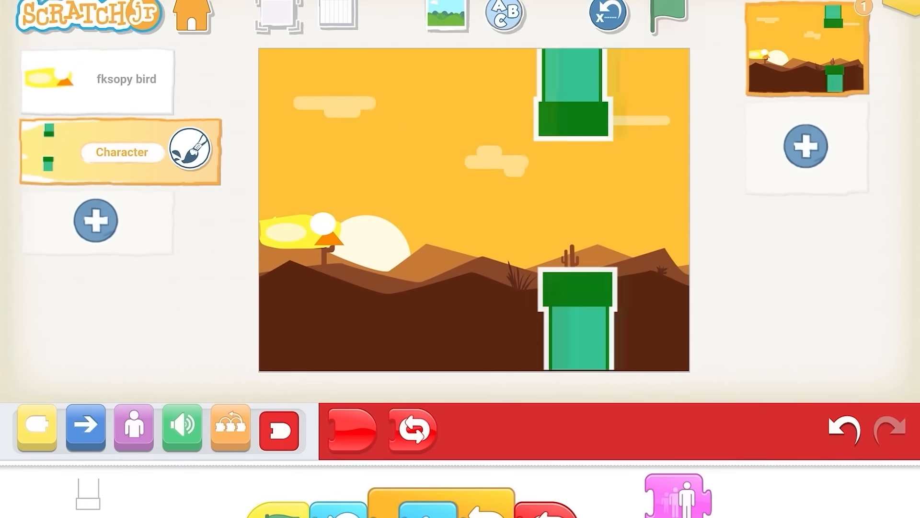
left_click(85, 427)
left_click(134, 429)
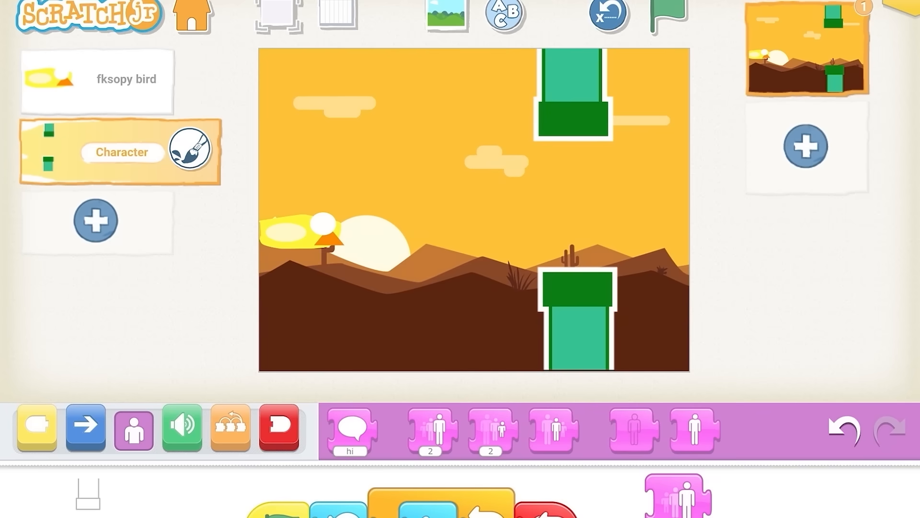
left_click(97, 81)
Give the bird a Start on Tap script with Hop, then add a new character from the library
left_click(37, 427)
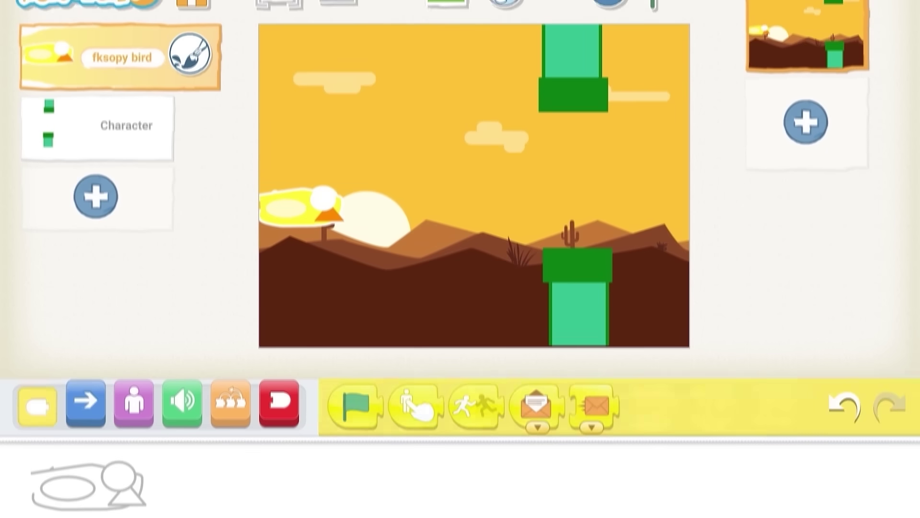
left_click(85, 403)
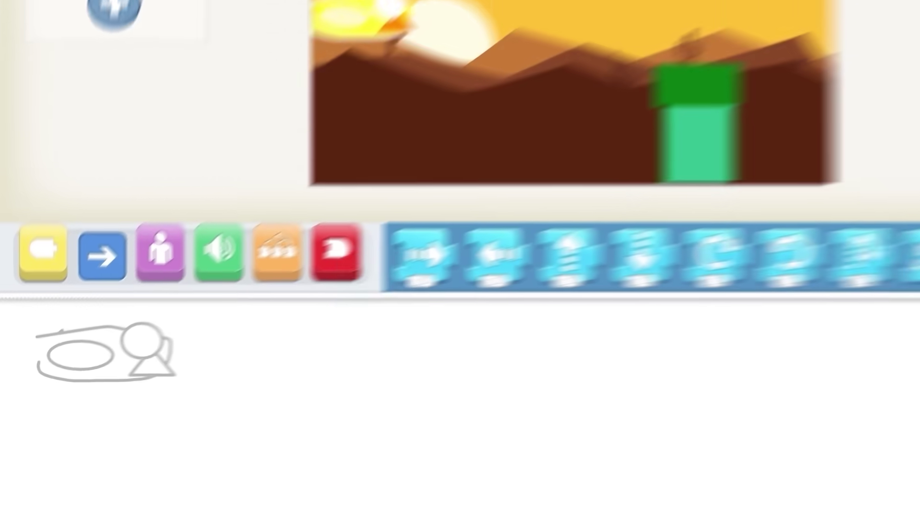
left_click_drag(352, 277, 309, 313)
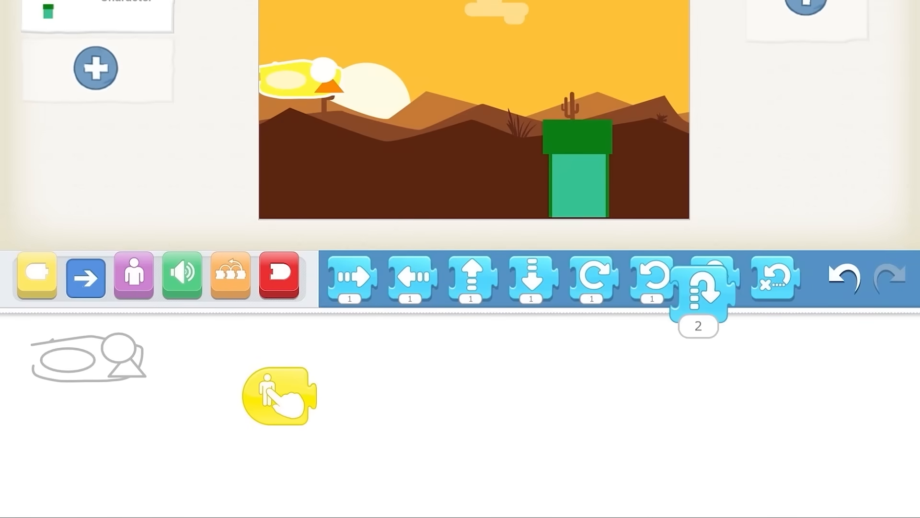
mouse_move(701, 288)
left_mouse_down()
mouse_move(338, 391)
mouse_move(418, 353)
left_mouse_up()
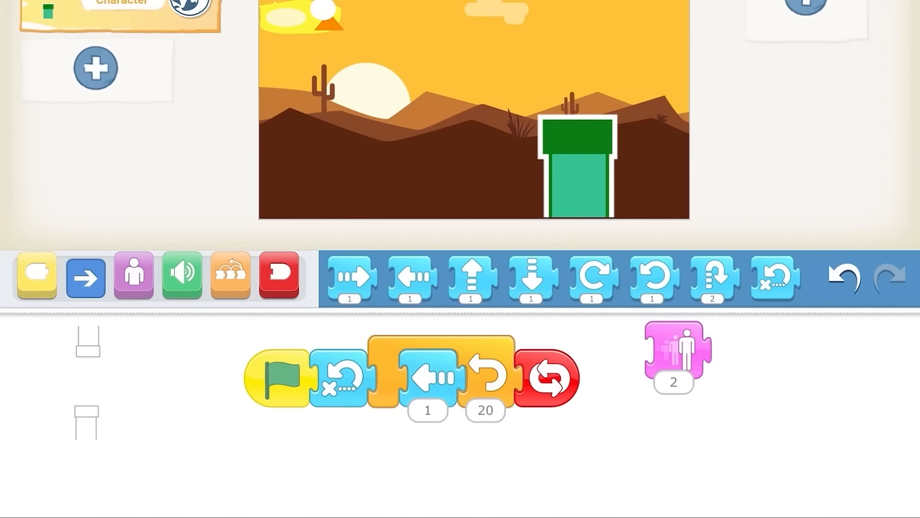
left_click(95, 67)
scroll(461, 259, "down", 10)
scroll(460, 259, "down", 2)
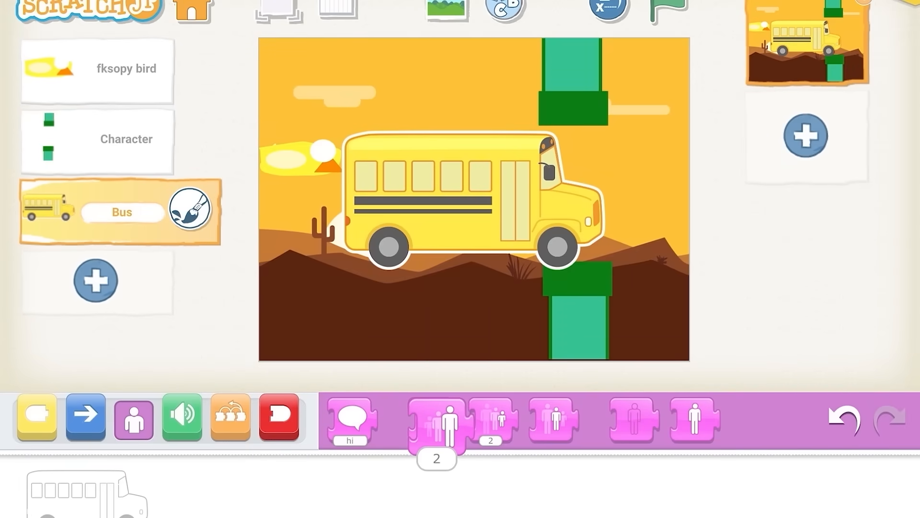
Grow the bus to fill the stage and open its drawing in the paint editor
left_click_drag(436, 425, 407, 514)
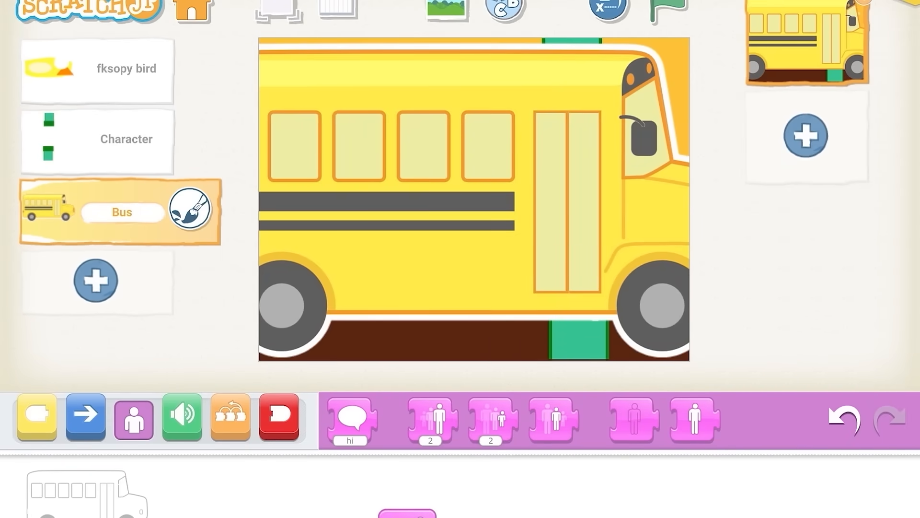
left_click(404, 64)
left_click(191, 208)
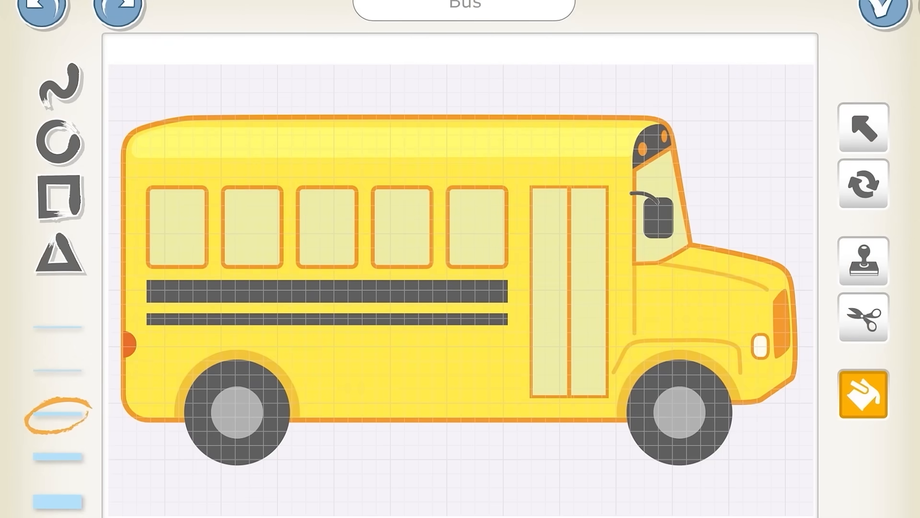
Fill the bus body light blue and nudge the window and door shapes slightly right
left_click(388, 144)
left_click(864, 316)
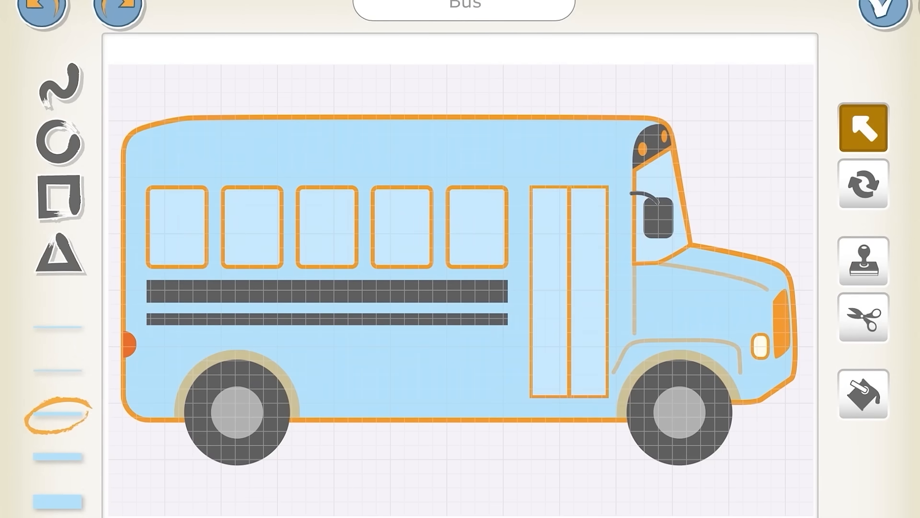
left_click_drag(388, 360, 392, 360)
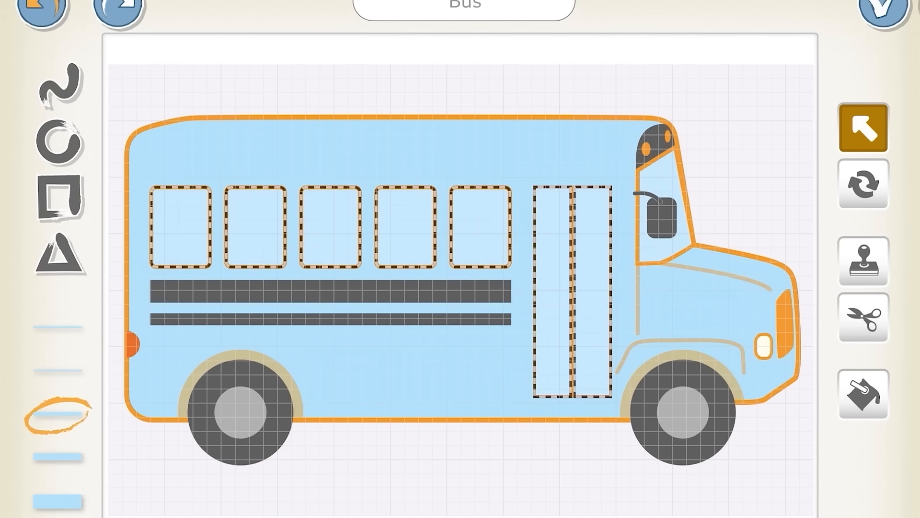
left_click_drag(388, 359, 391, 360)
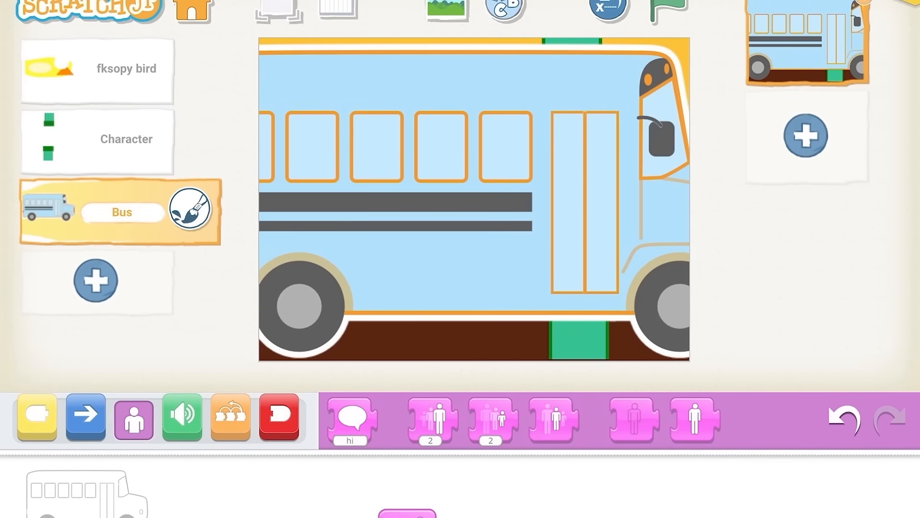
Save the bus drawing and give the bus a Start on Tap script with Send Message
left_click(98, 70)
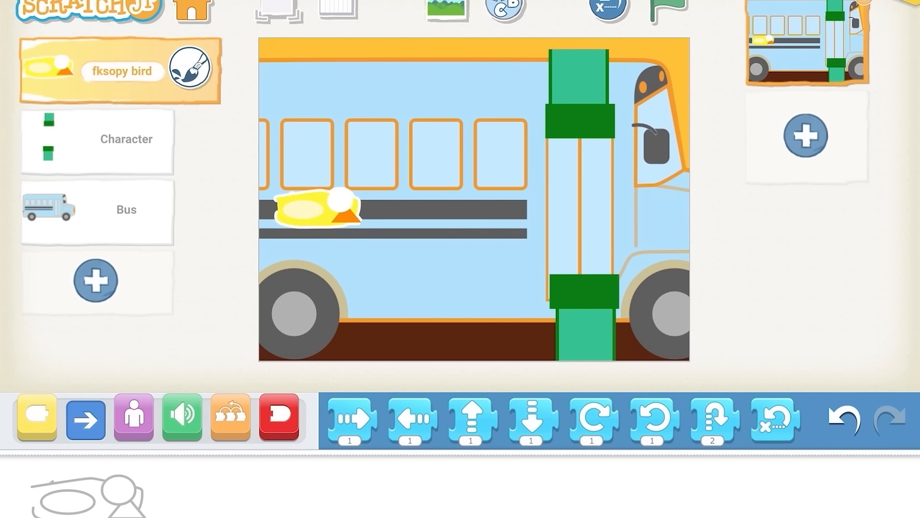
left_click(37, 417)
left_click(97, 209)
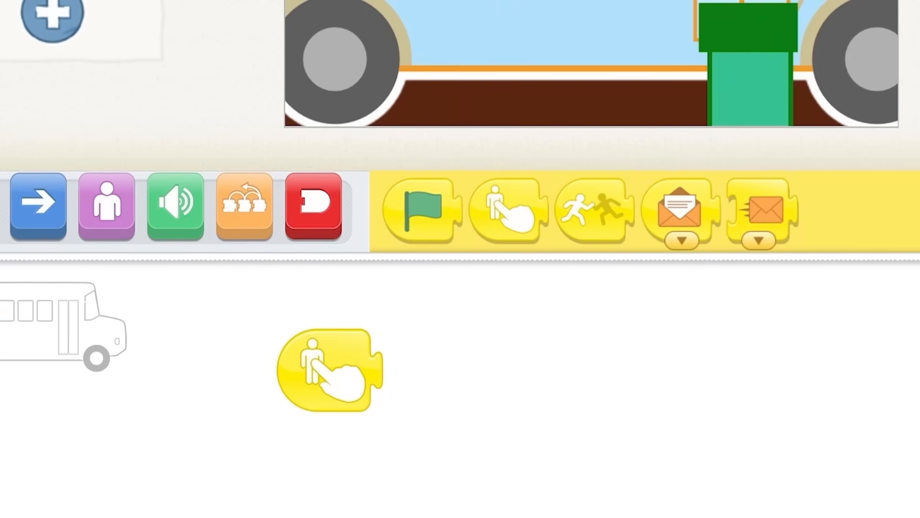
left_click(680, 208)
left_click_drag(762, 209, 417, 370)
Set the bus's message colour to red
left_click(412, 416)
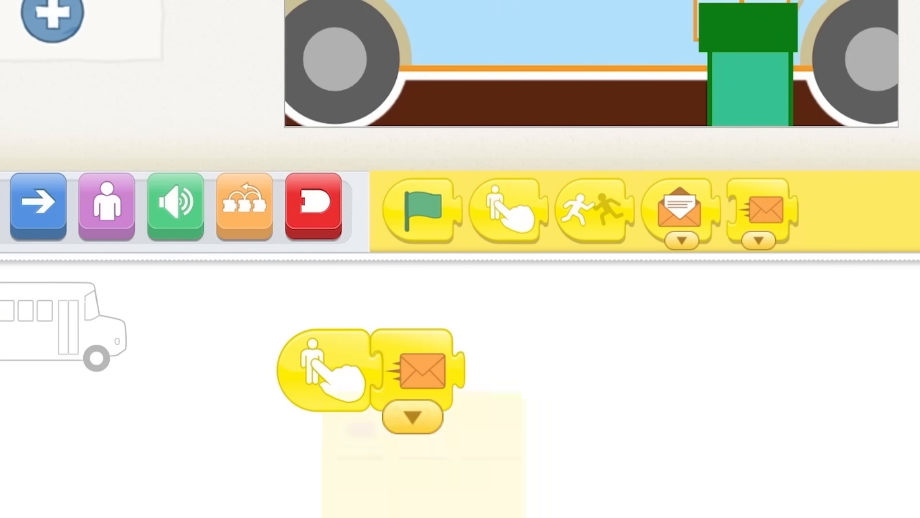
left_click(425, 429)
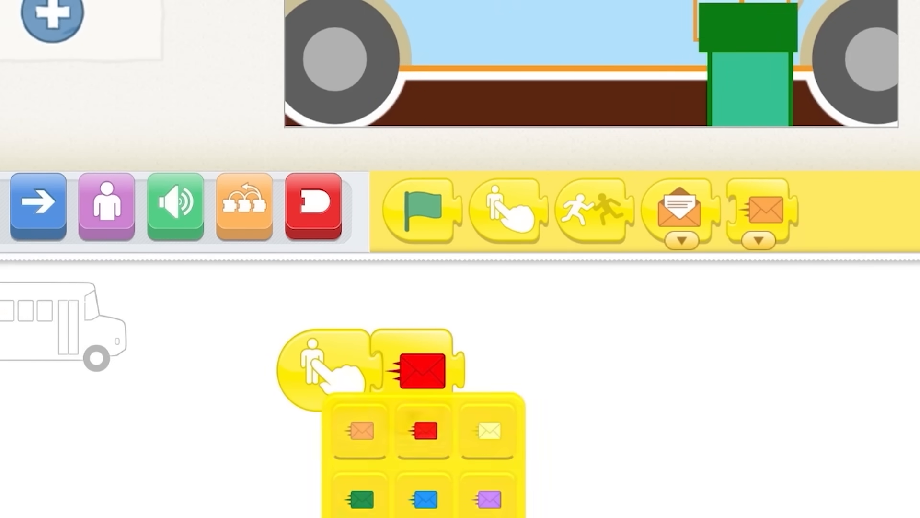
left_click(425, 429)
left_click(410, 415)
left_click(424, 430)
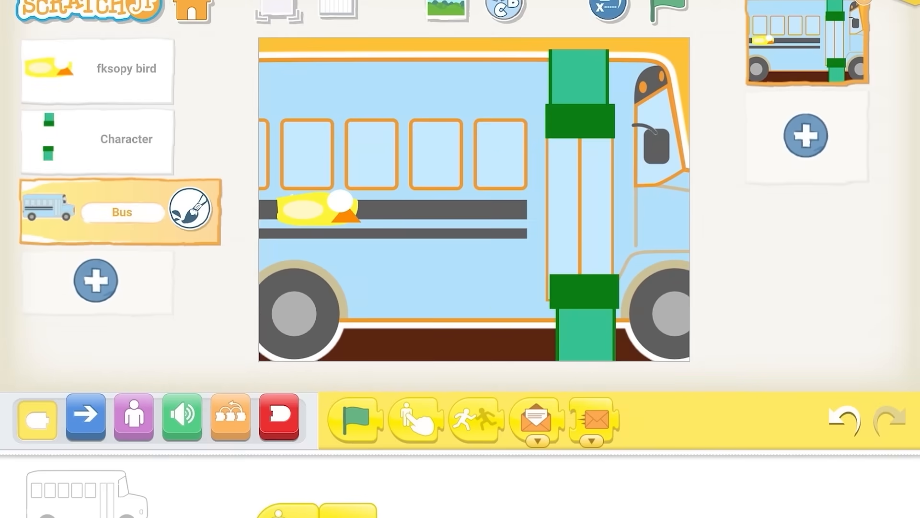
Run the game to test it, then stop it
left_click(94, 69)
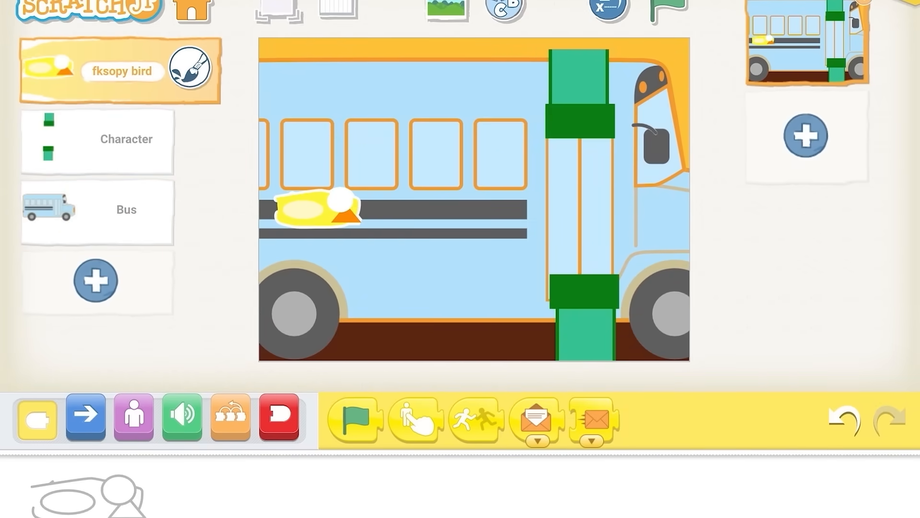
left_click(669, 9)
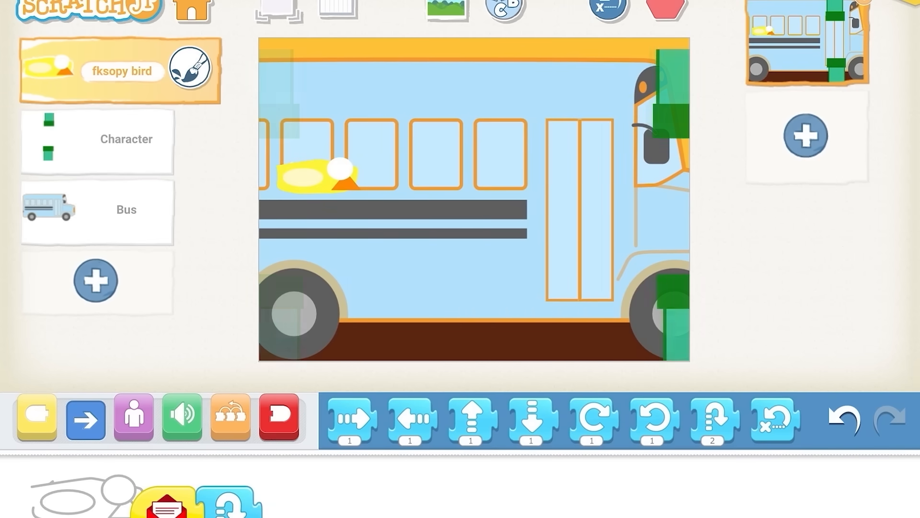
left_click(37, 417)
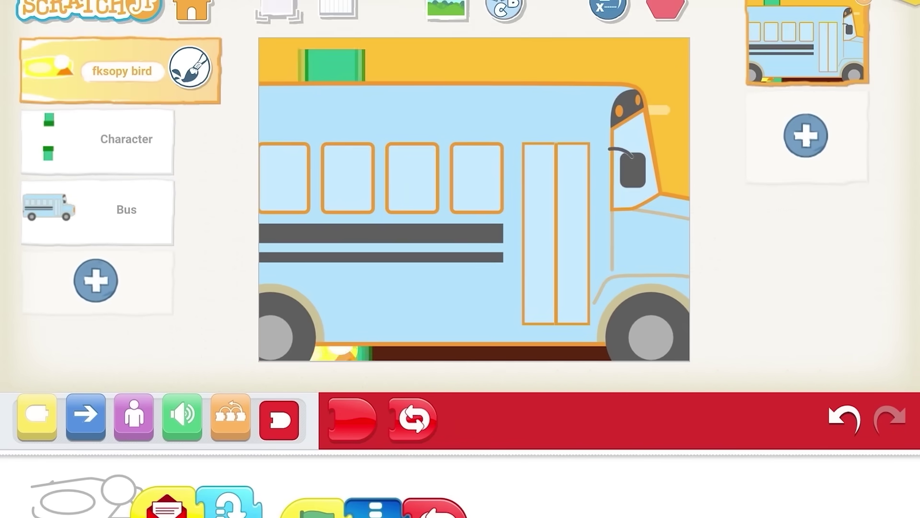
left_click(334, 61)
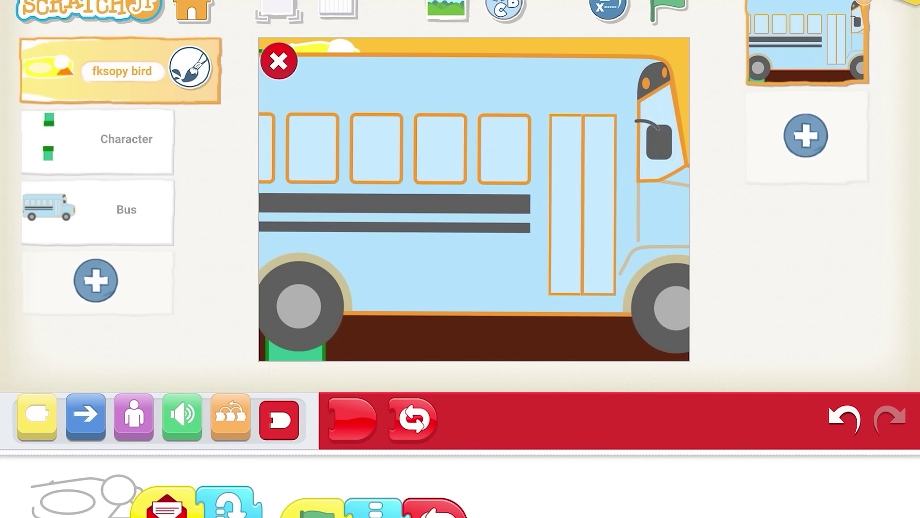
Inspect the Bus and bird scripts and select the Bus sprite
left_click(97, 210)
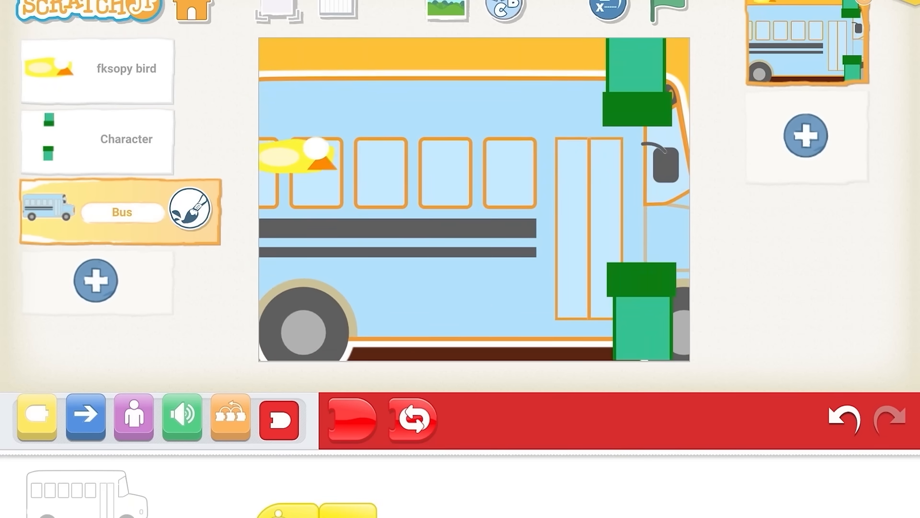
left_click(97, 70)
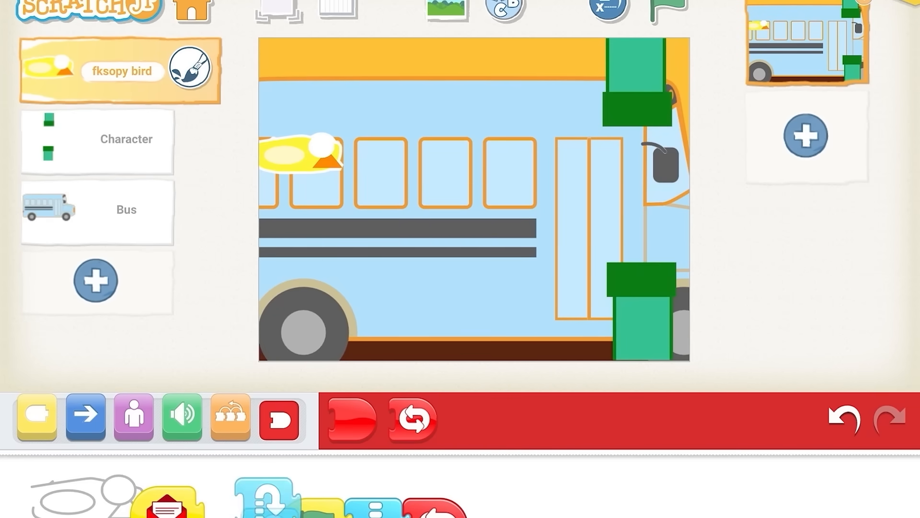
left_click(85, 416)
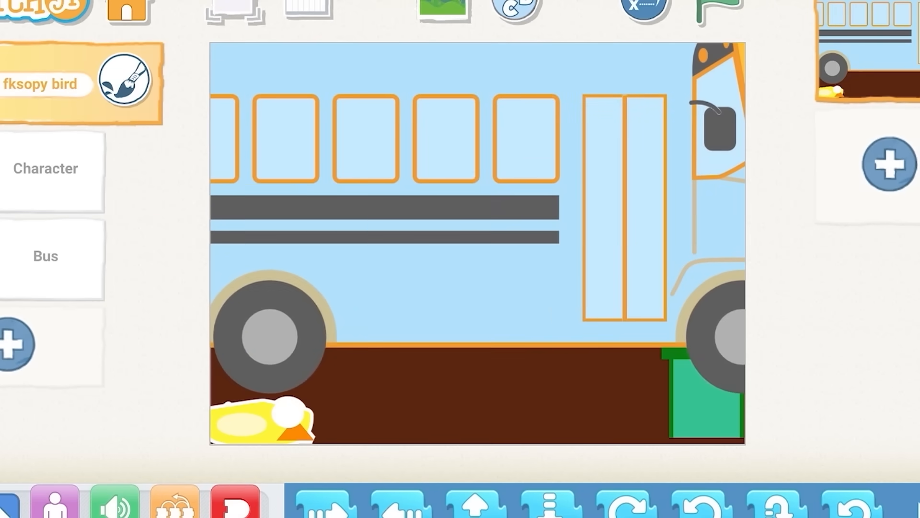
left_click(46, 257)
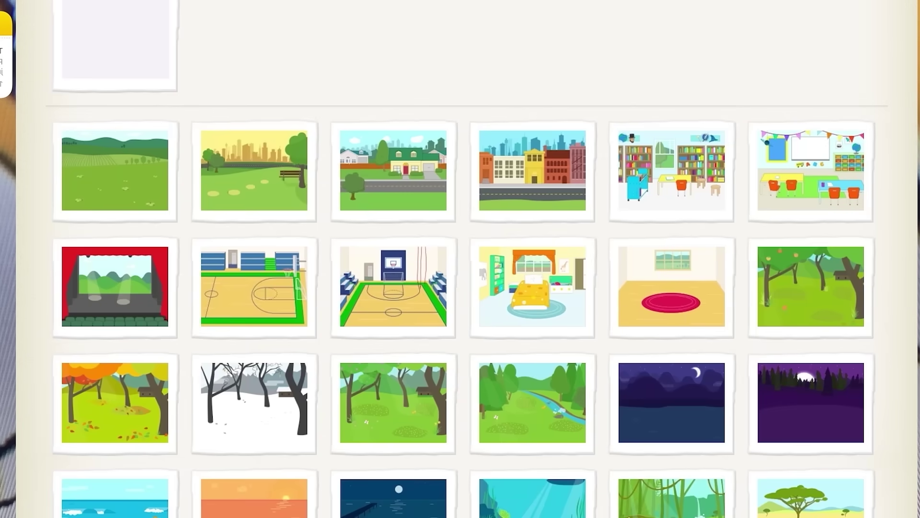
Open the new second page for the You Died screen
left_click(115, 44)
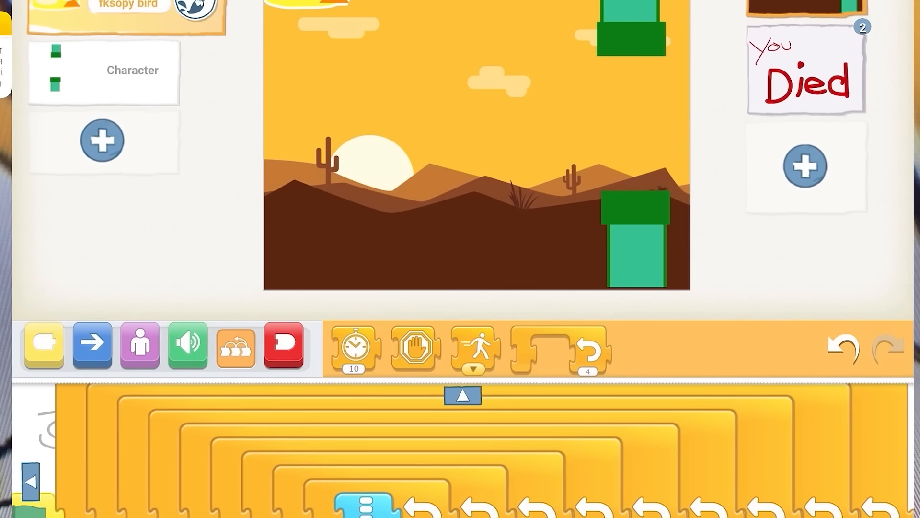
Insert a pop sound block between the bird's tap trigger and its jump-up block
left_click(44, 345)
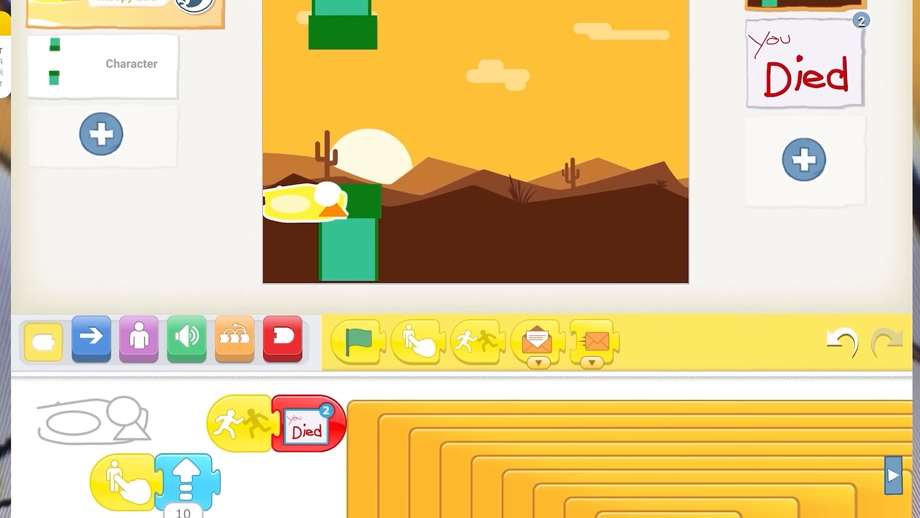
left_click(187, 338)
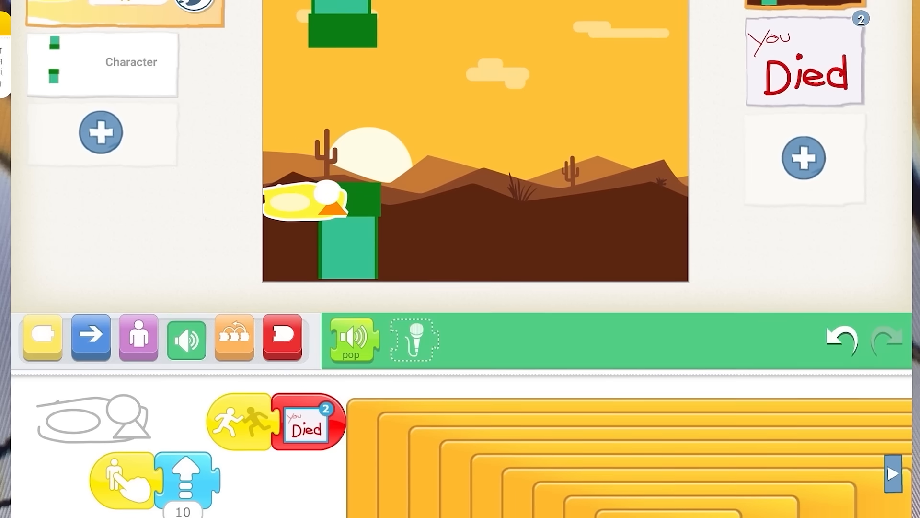
left_click_drag(358, 341, 183, 478)
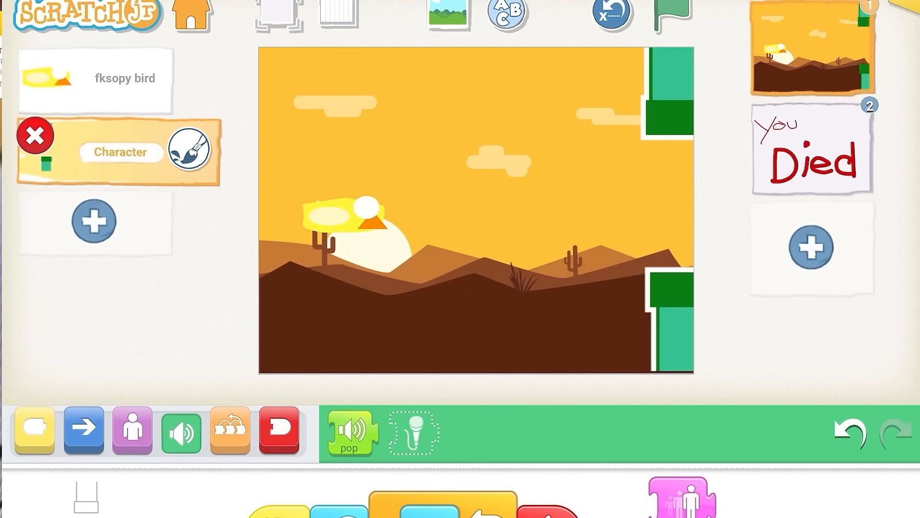
Rename the pipe character to 'oipe' via brief visits to its paint editor
left_click(188, 149)
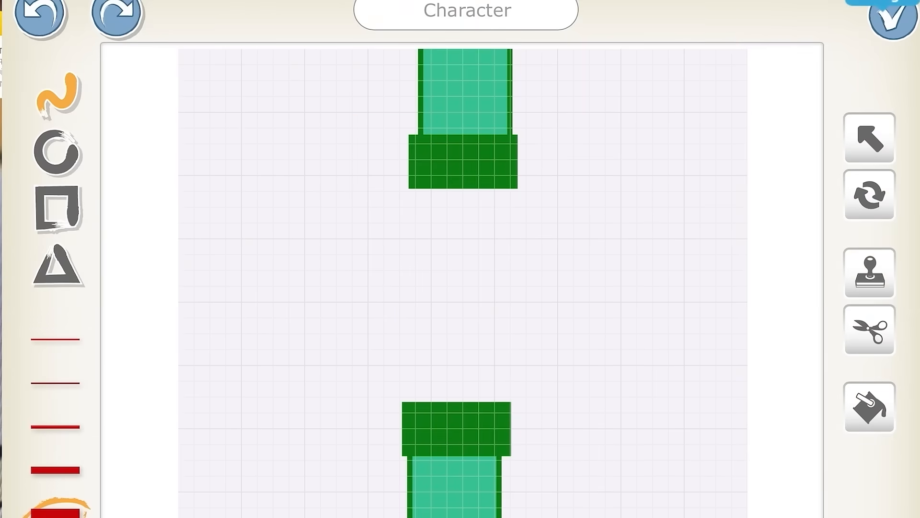
left_click(892, 18)
left_click(93, 221)
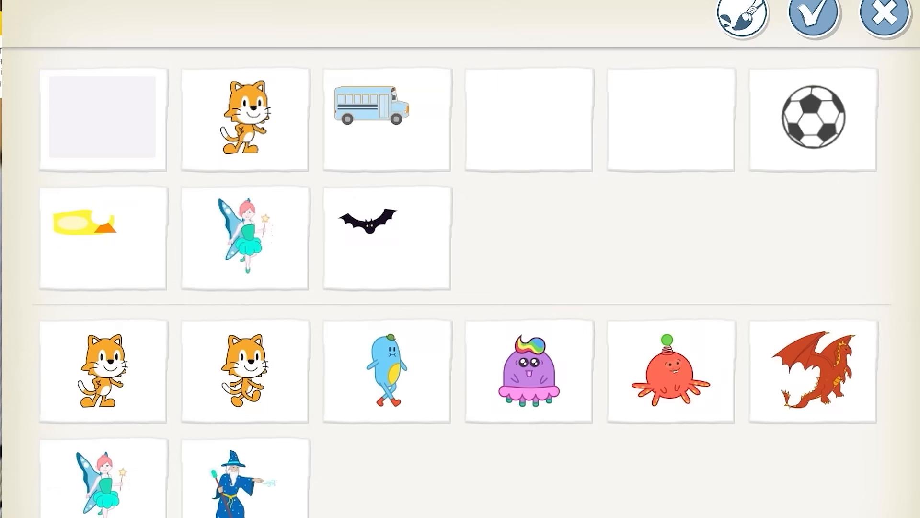
left_click(814, 15)
left_click(189, 148)
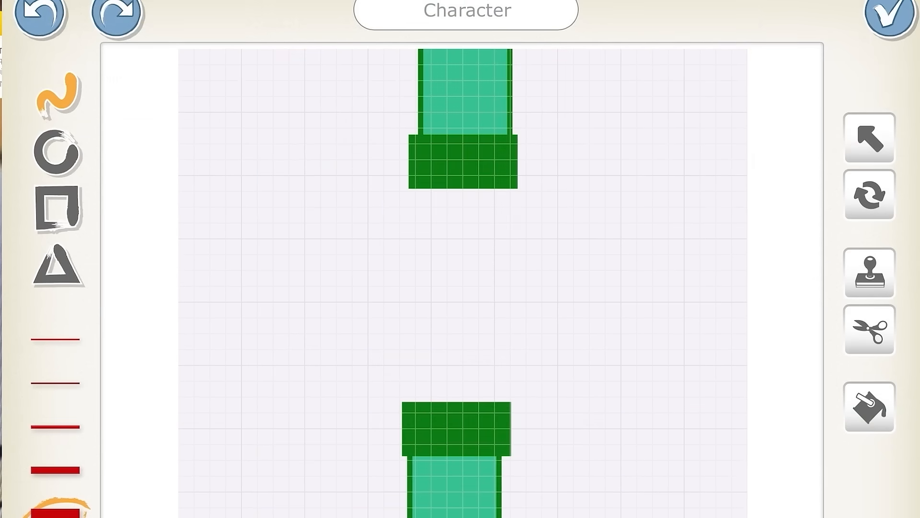
left_click(890, 16)
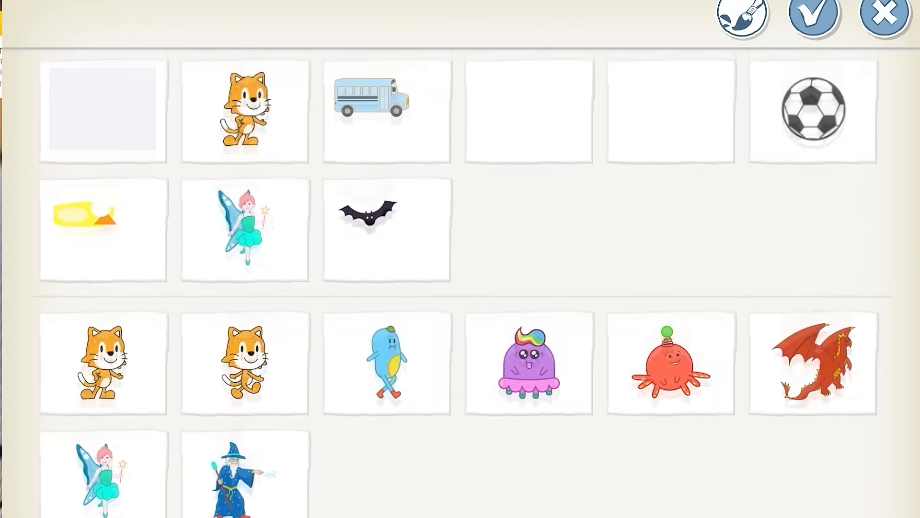
scroll(460, 287, "down", 1)
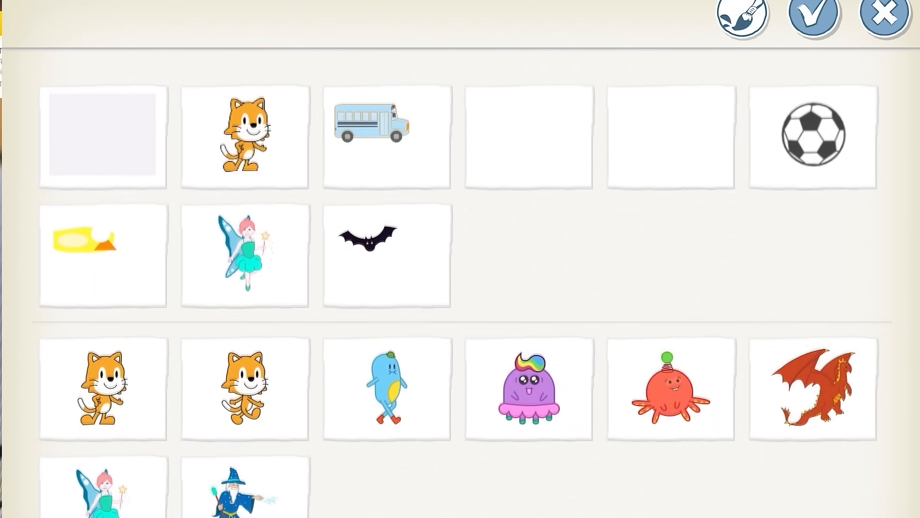
Add a Dragon character from the library to the desert game page
left_click(103, 238)
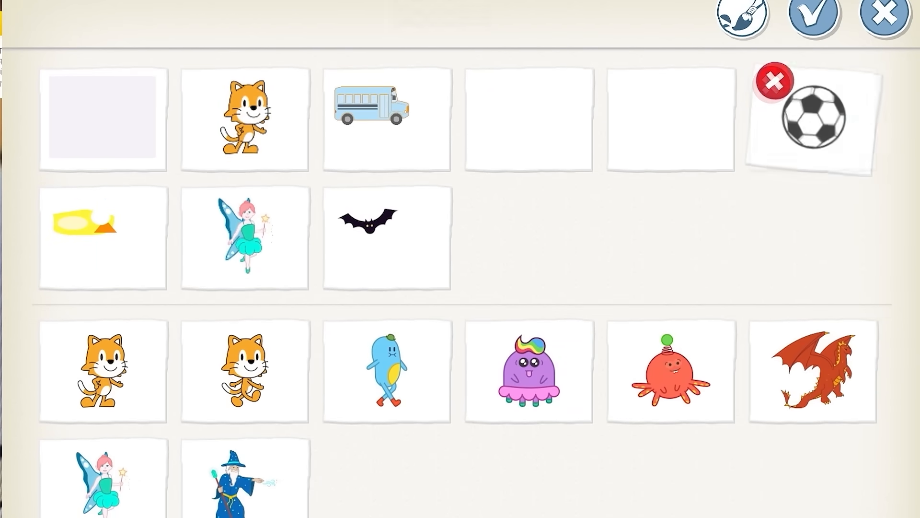
scroll(460, 288, "up", 5)
scroll(461, 287, "up", 10)
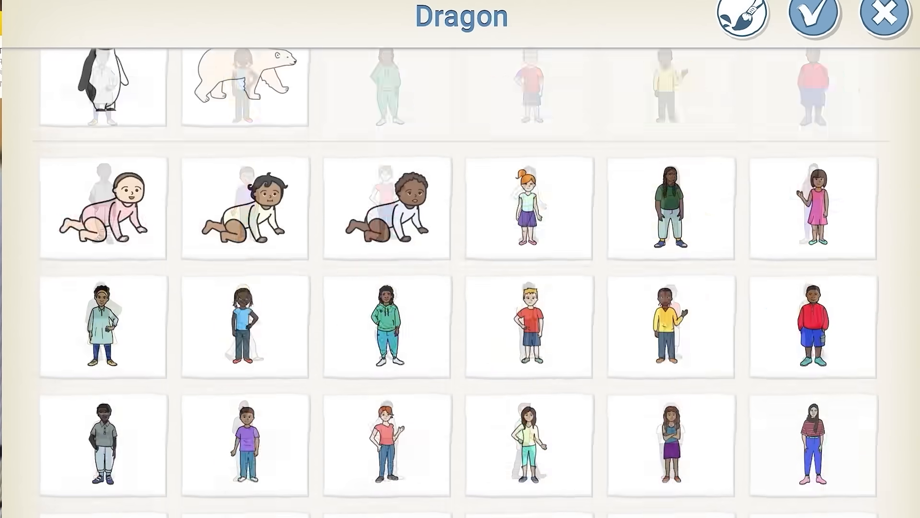
left_click(811, 327)
left_click(742, 14)
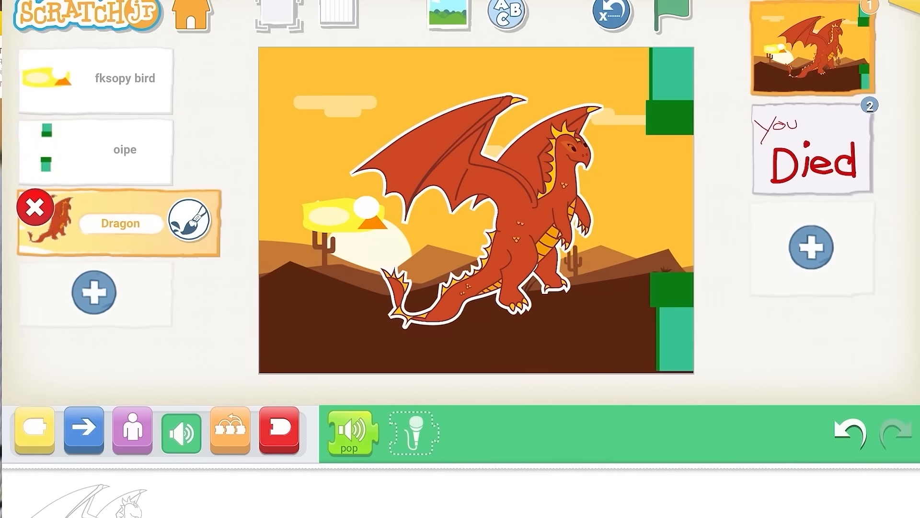
Delete the Dragon and draw a new character as two green pipe rectangles, top and bottom
left_click(33, 208)
left_click(93, 221)
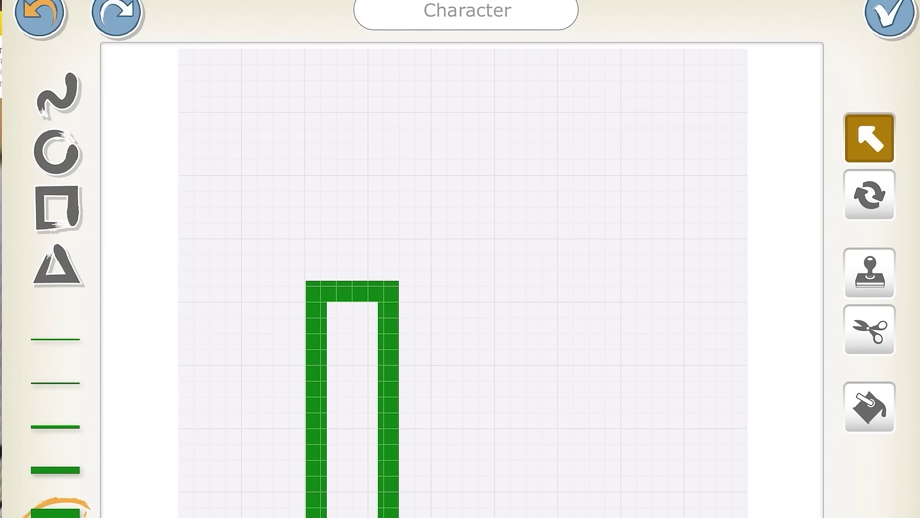
left_click_drag(317, 396, 416, 475)
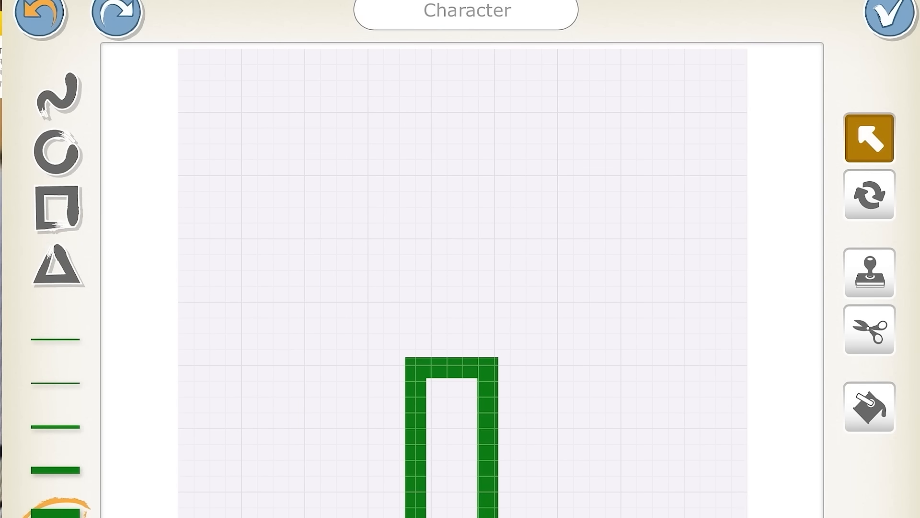
left_click(57, 207)
mouse_move(397, 200)
left_mouse_down()
mouse_move(452, 72)
mouse_move(523, 49)
left_mouse_up()
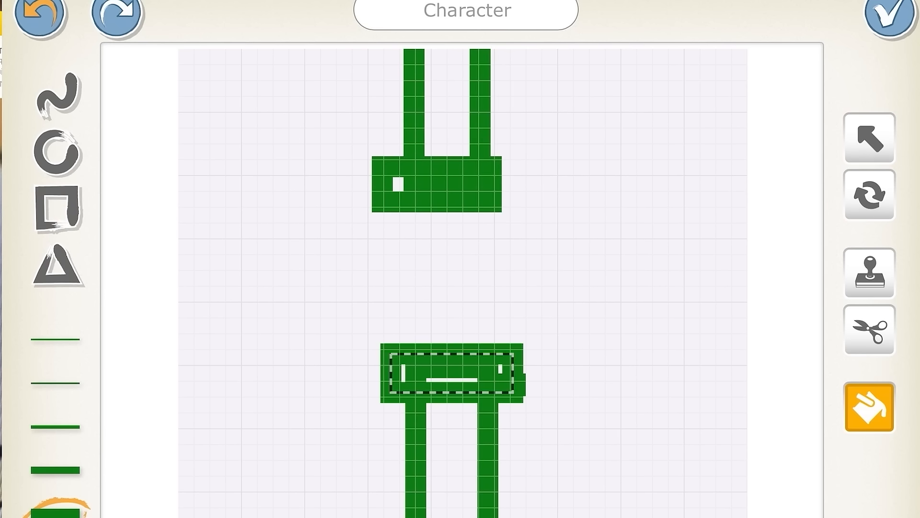
left_click(893, 18)
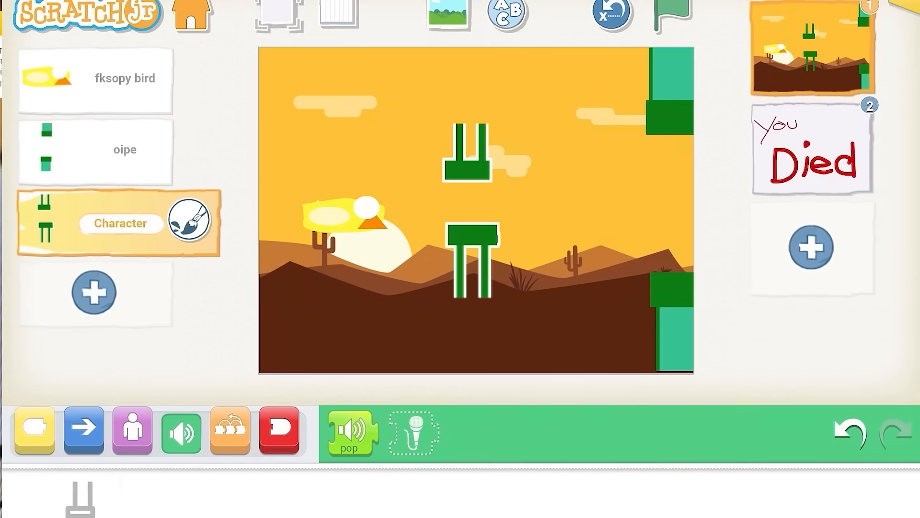
Enlarge the new pipe pair with Looks blocks and position it on the stage
left_click(132, 429)
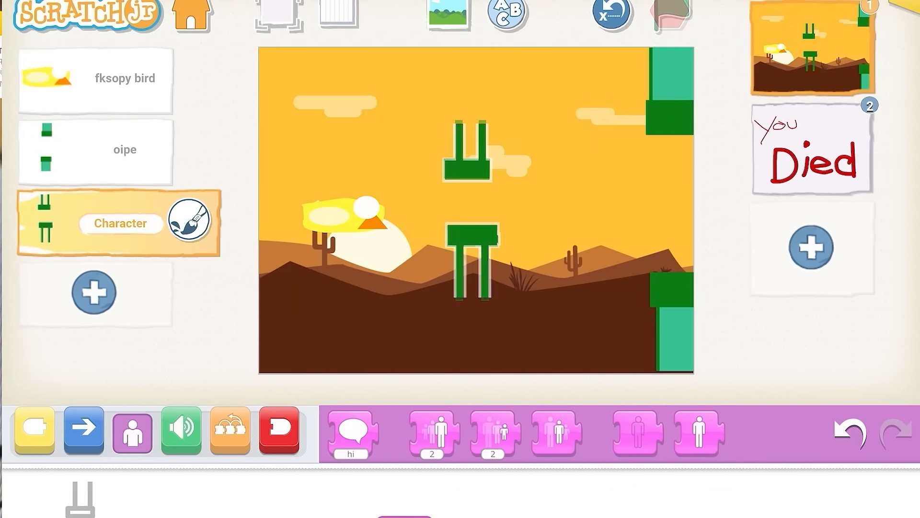
mouse_move(471, 284)
left_mouse_down()
mouse_move(374, 302)
mouse_move(494, 291)
mouse_move(464, 291)
left_mouse_up()
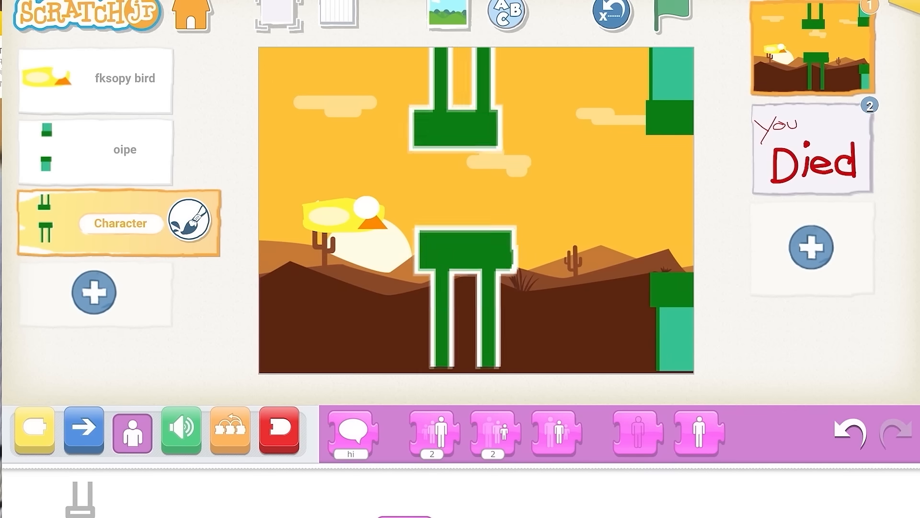
left_click(669, 115)
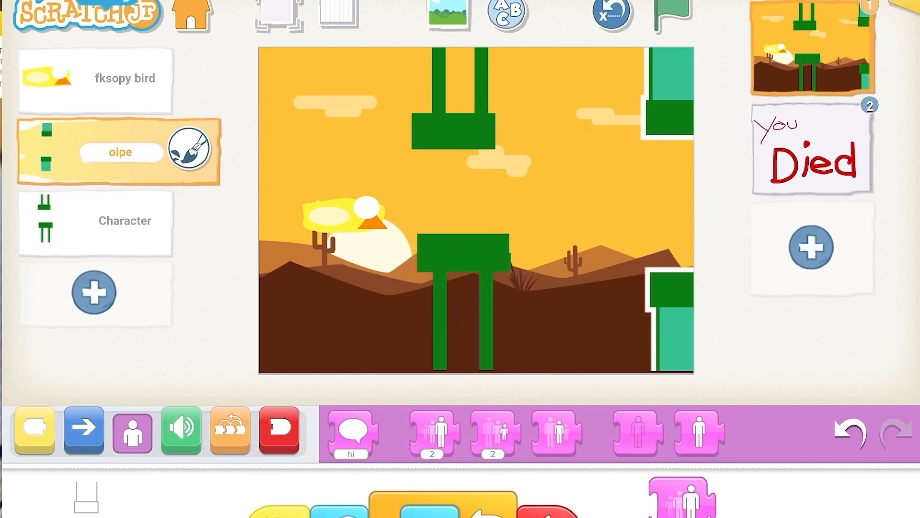
Copy oipe's scrolling script onto the new pipe character and run the game
left_click_drag(274, 507, 93, 231)
left_click(100, 221)
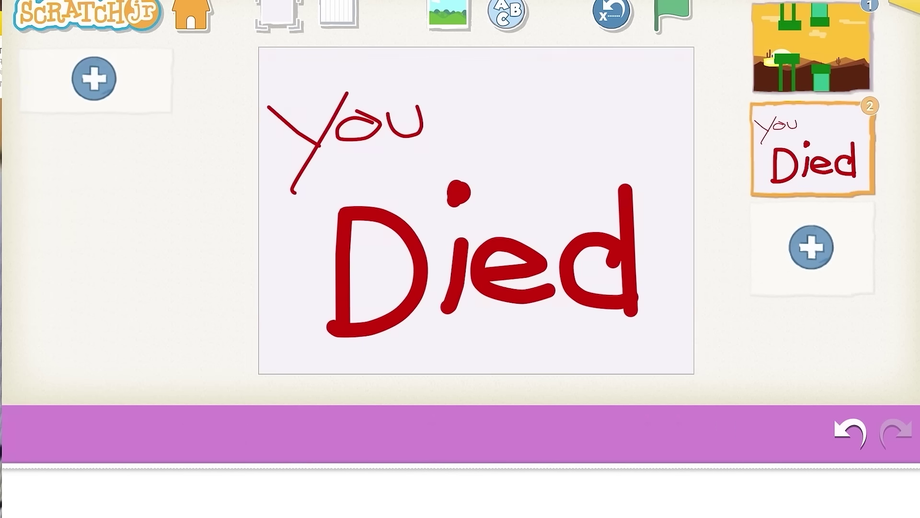
left_click(812, 47)
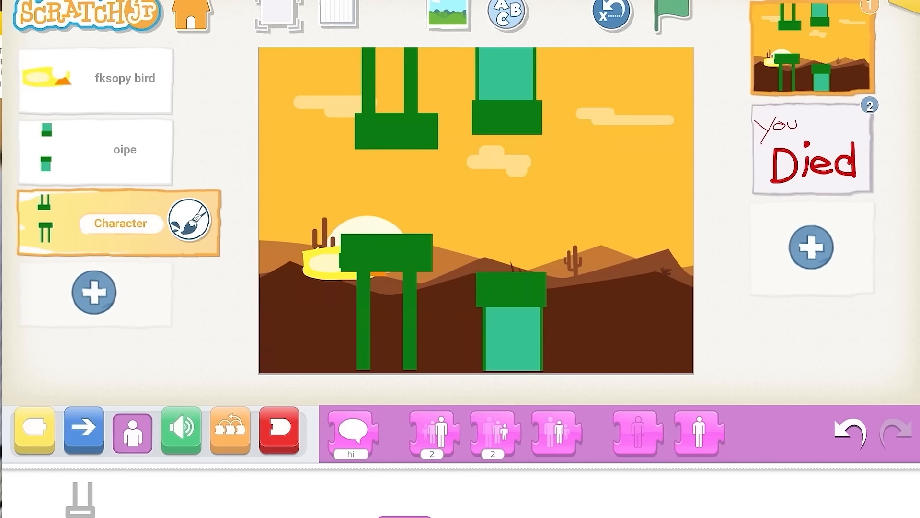